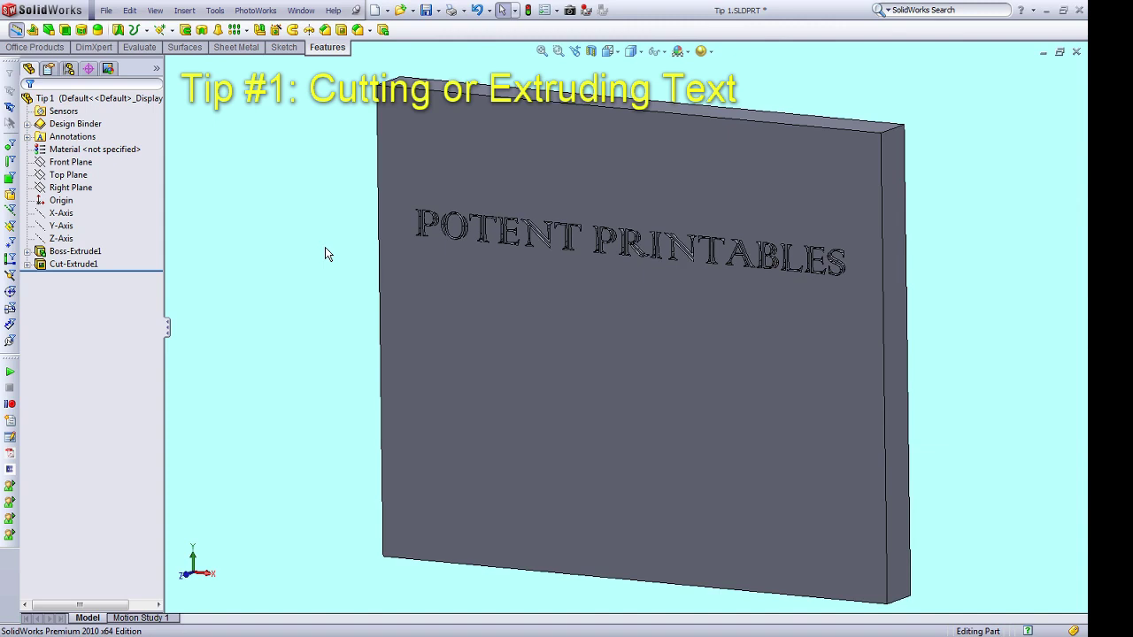
Switch to the Front view and bring up the context menu of the plate's front face
key("ctrl+1")
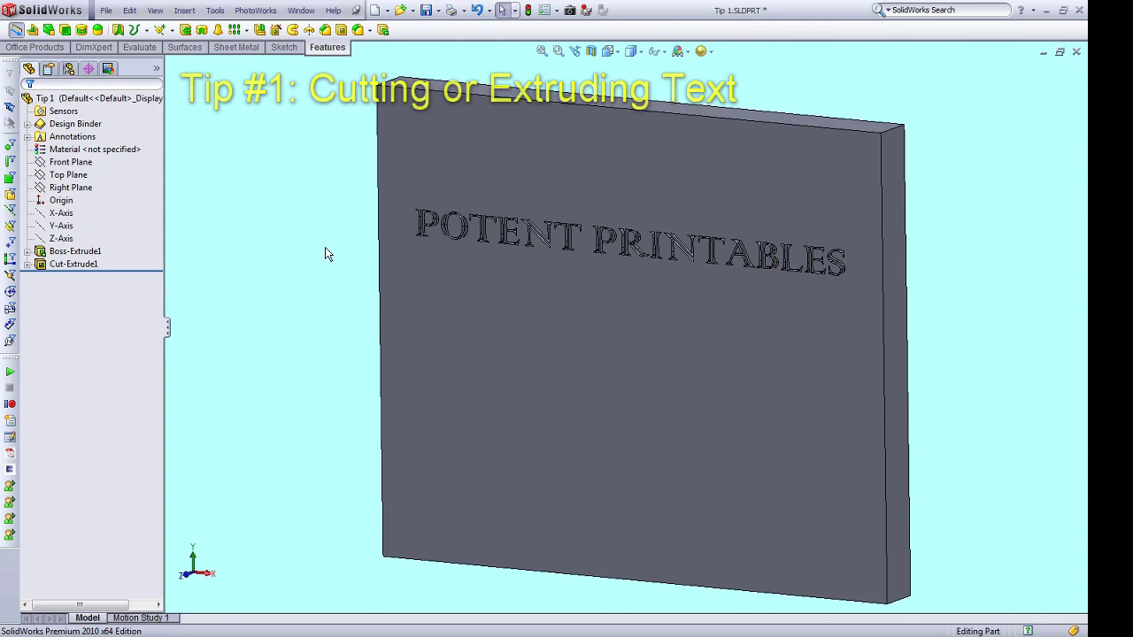
right_click(399, 358)
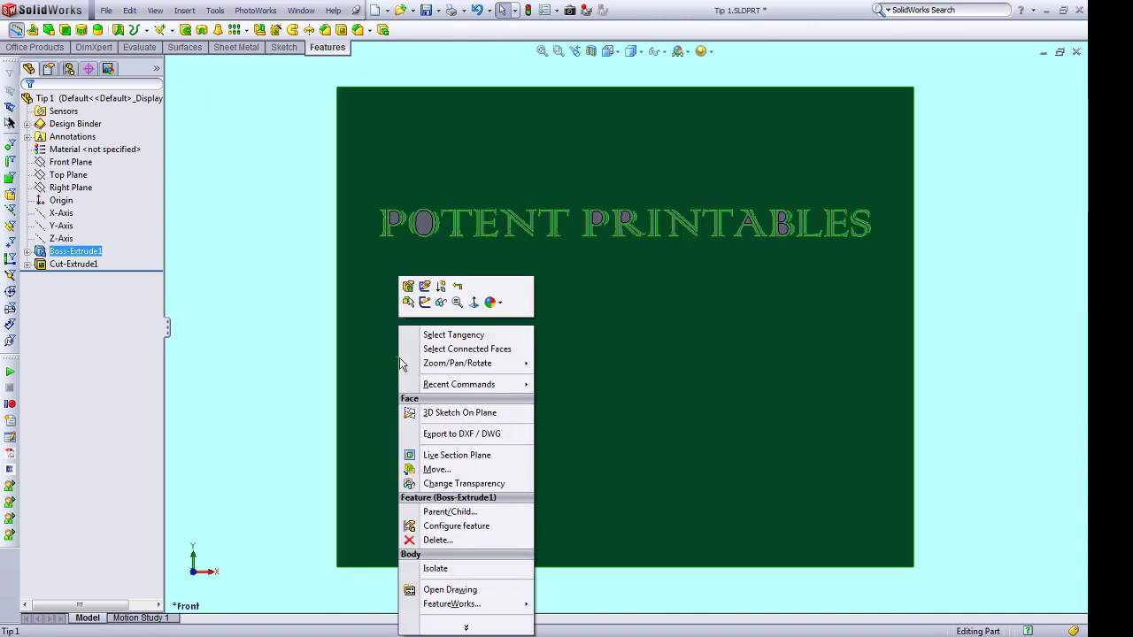
Start a sketch on the plate face and draw a horizontal centerline across its lower part
left_click(424, 303)
left_click(276, 333)
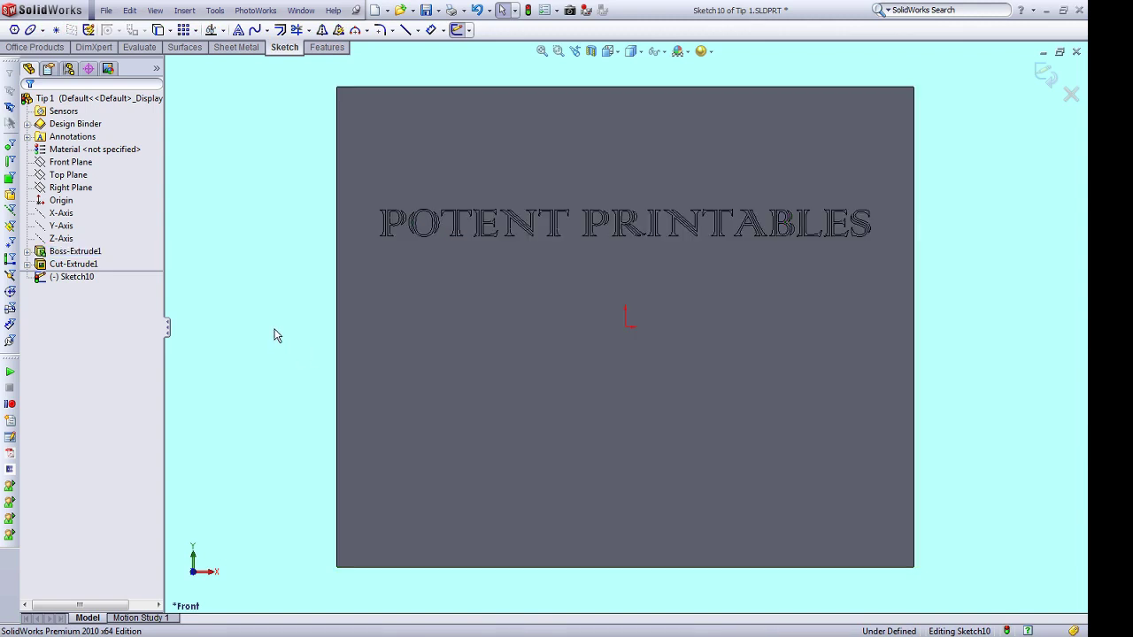
key("s")
left_click(288, 391)
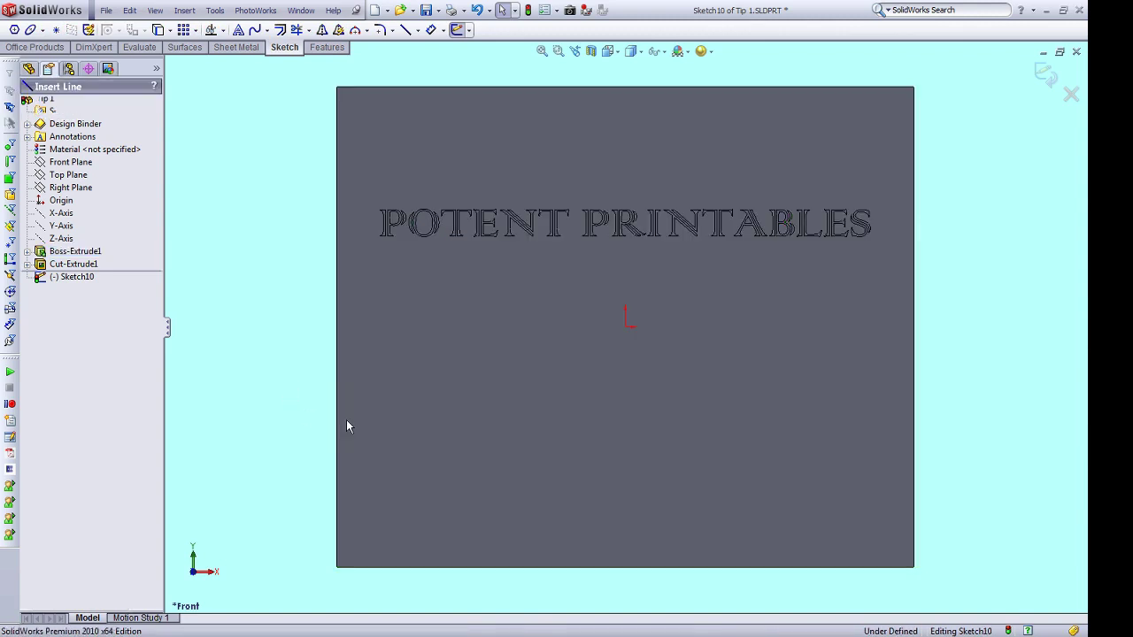
left_click(403, 463)
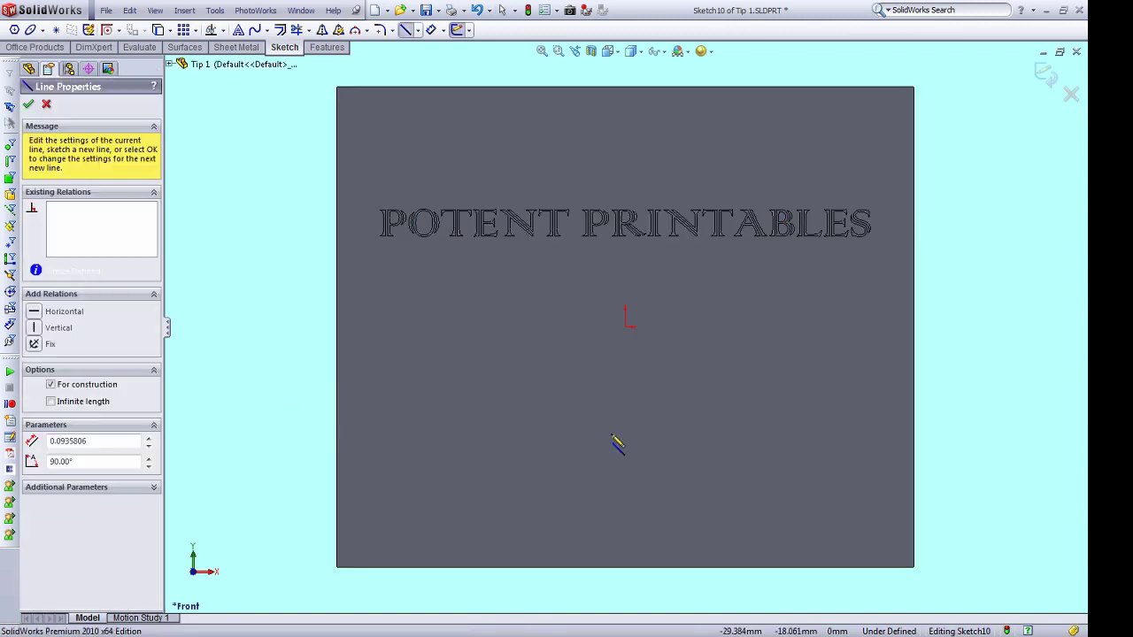
left_click(751, 463)
key("Escape")
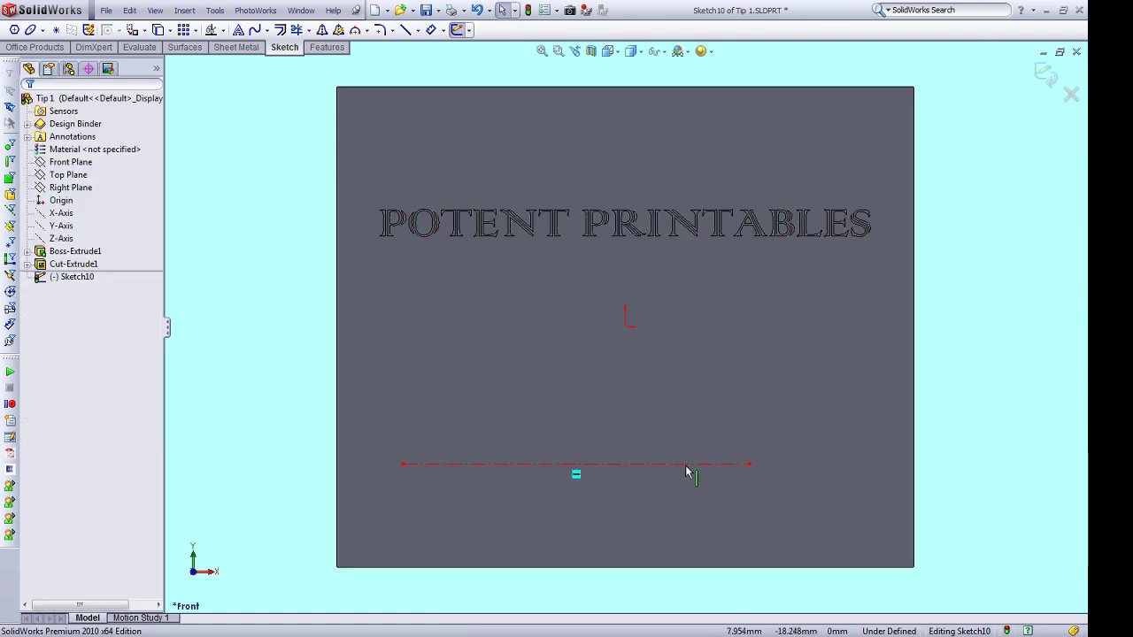
left_click(682, 464)
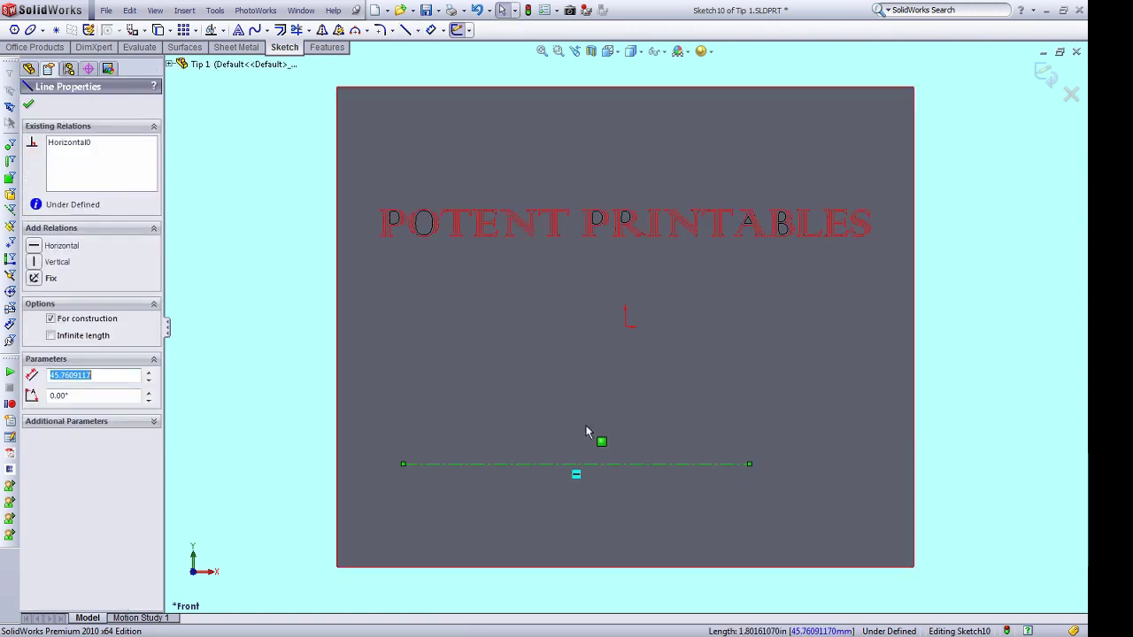
Add the text DEMO along the centerline, centred and upright
left_click(239, 32)
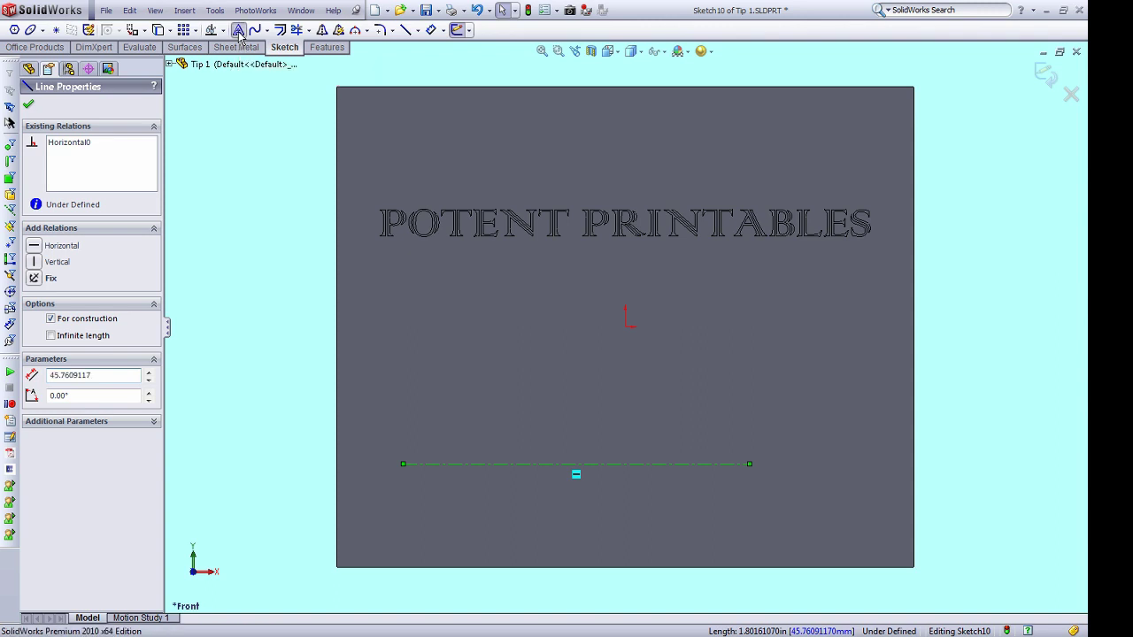
type("DEMO")
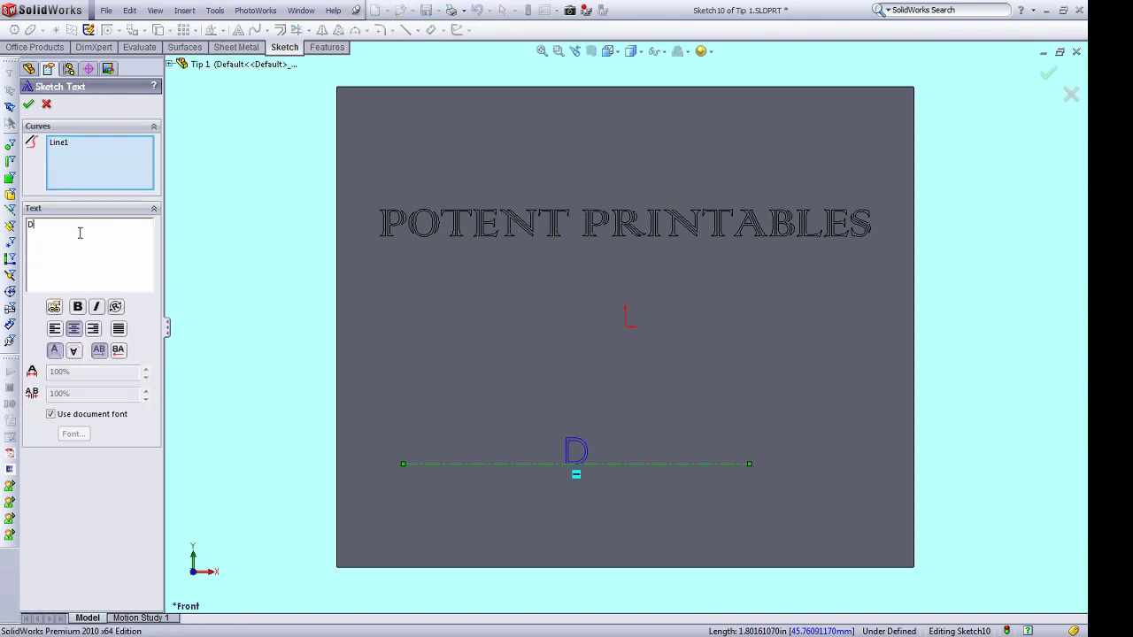
left_click(92, 330)
left_click(54, 330)
left_click(73, 329)
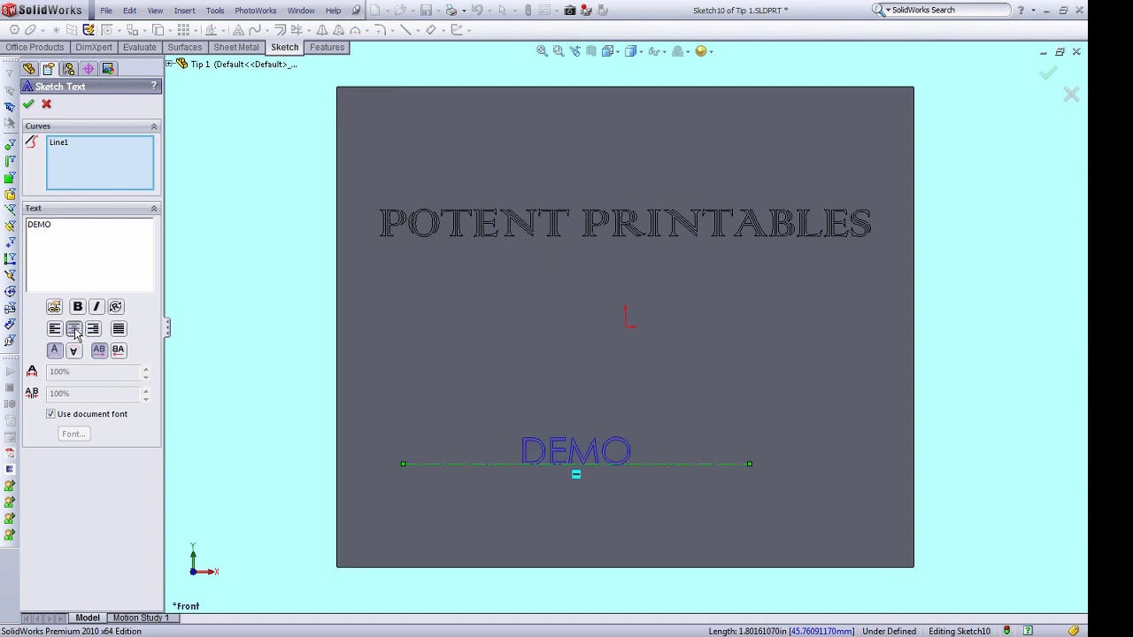
left_click(73, 349)
left_click(54, 351)
Set the DEMO text to Colonna MT 18 pt with 150% letter spacing and finish it
left_click(58, 415)
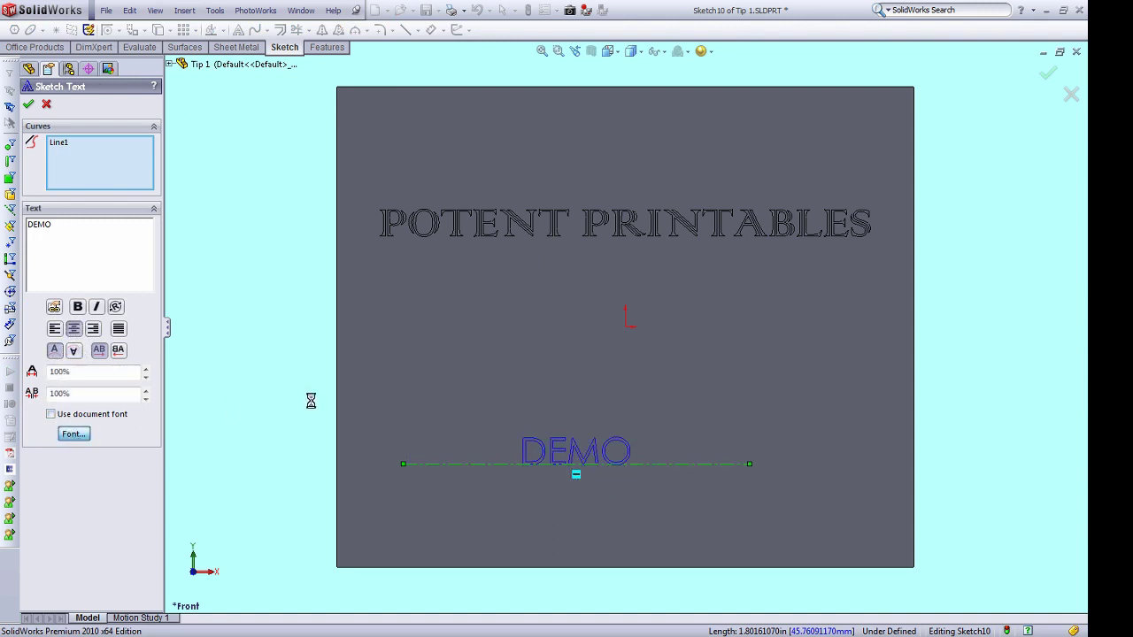
left_click(73, 433)
left_click(440, 305)
left_click(622, 295)
type("18")
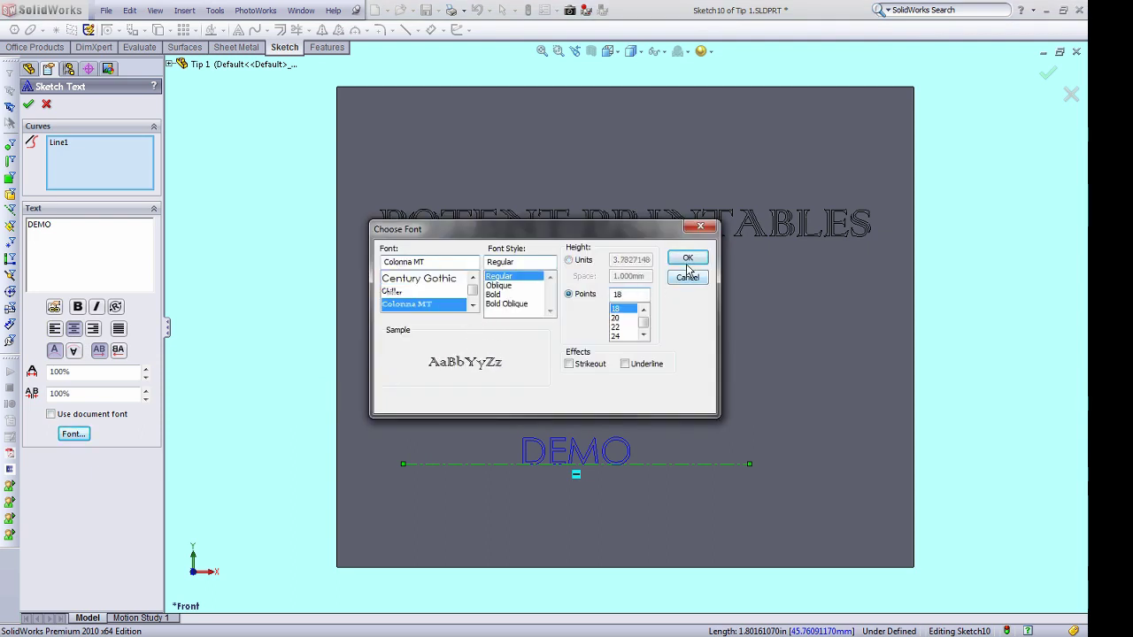
left_click(688, 259)
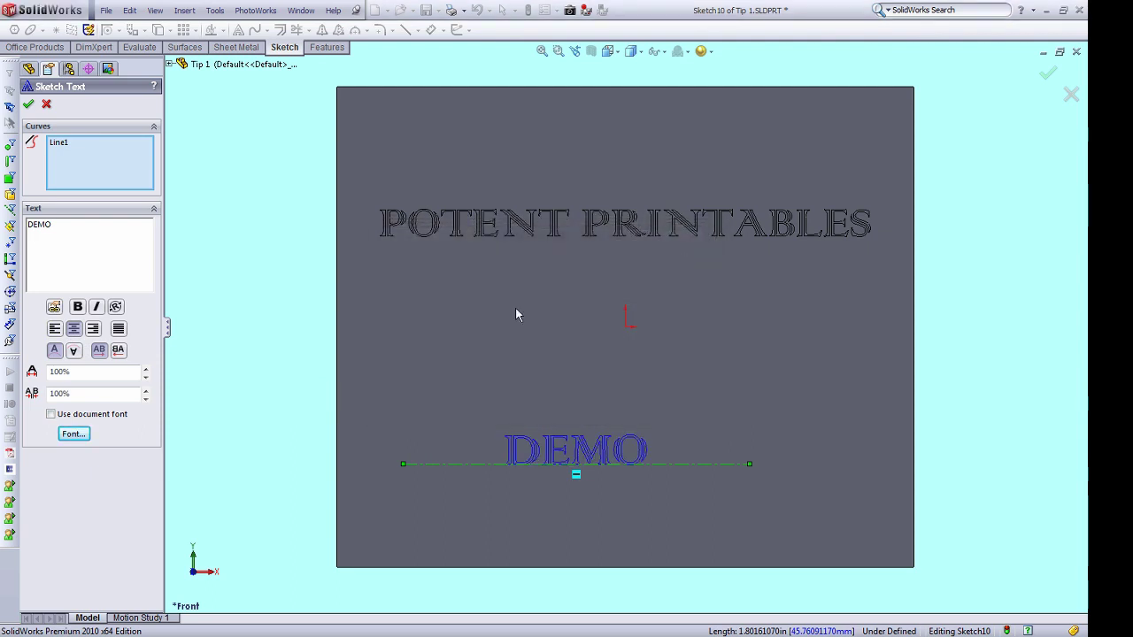
left_click(146, 391)
left_click(146, 390)
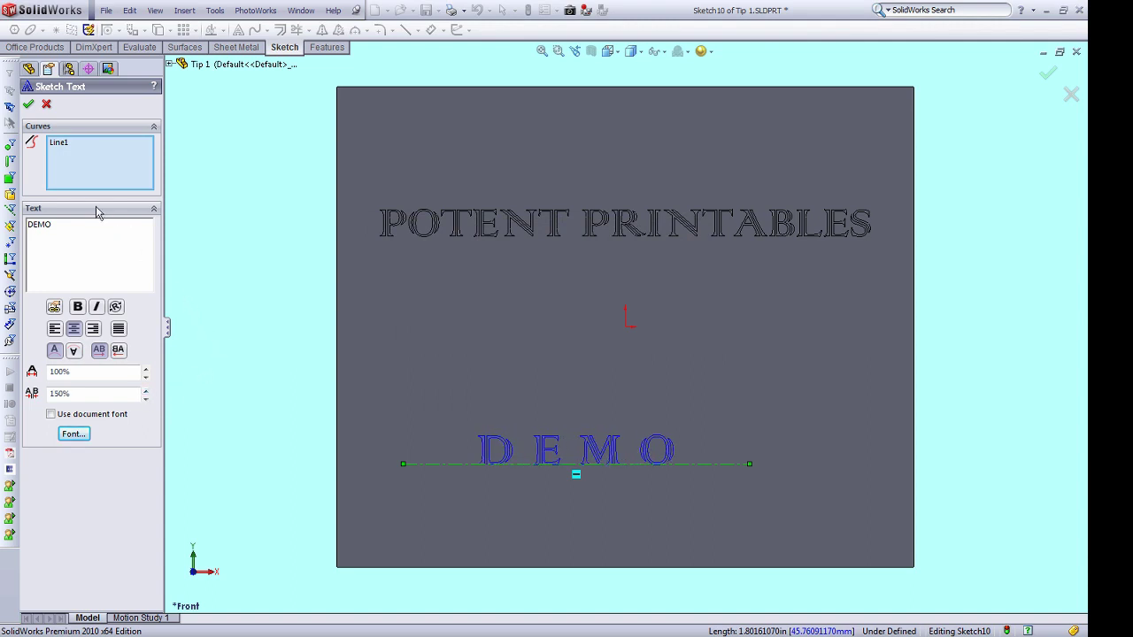
left_click(28, 106)
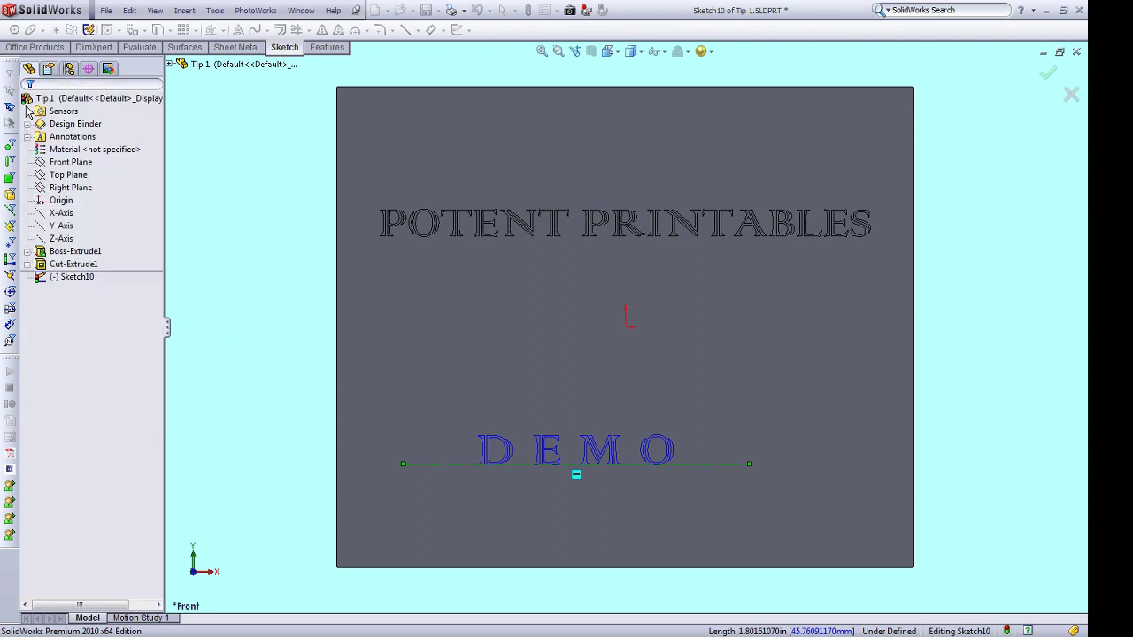
Add sketch points and merge one with the centerline's right end
left_click(244, 281)
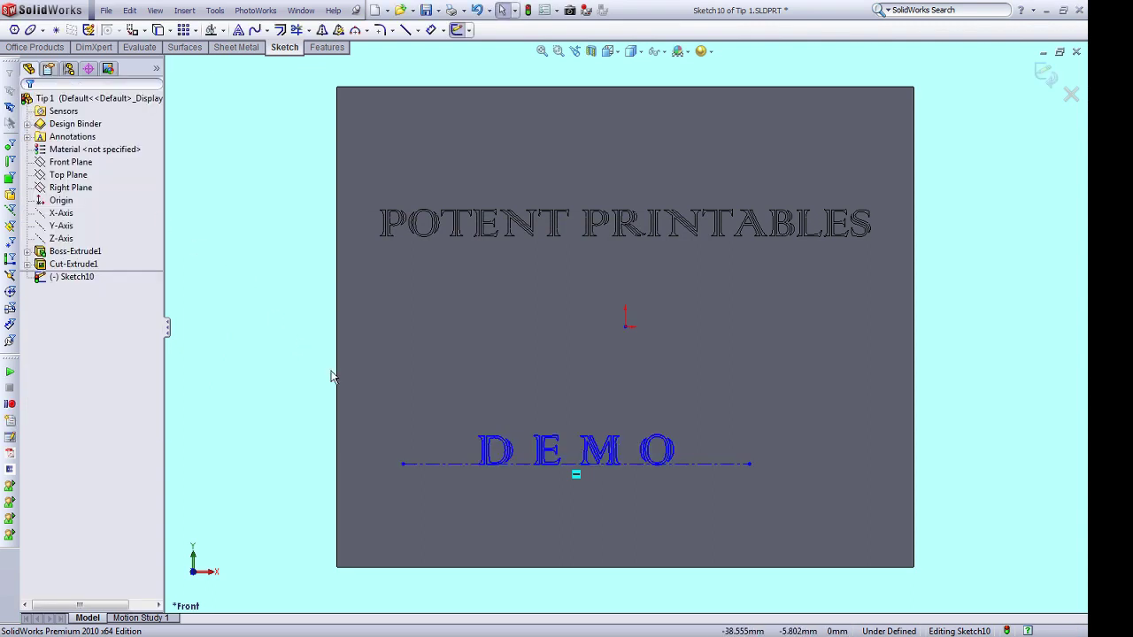
left_click(626, 329)
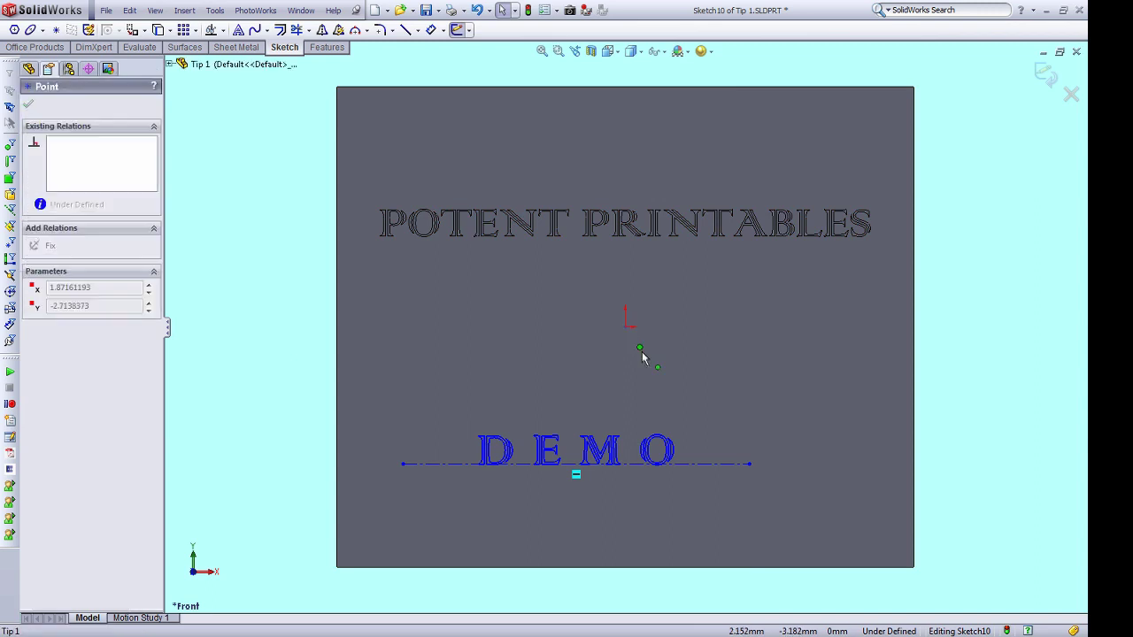
left_click(705, 372)
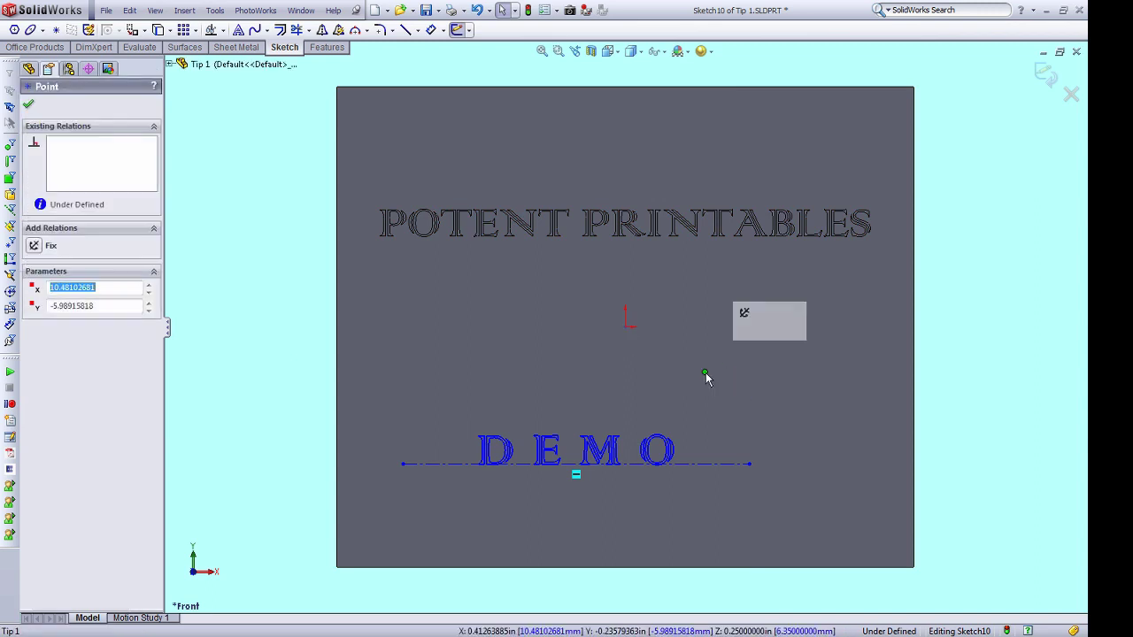
left_click(749, 464)
key("Escape")
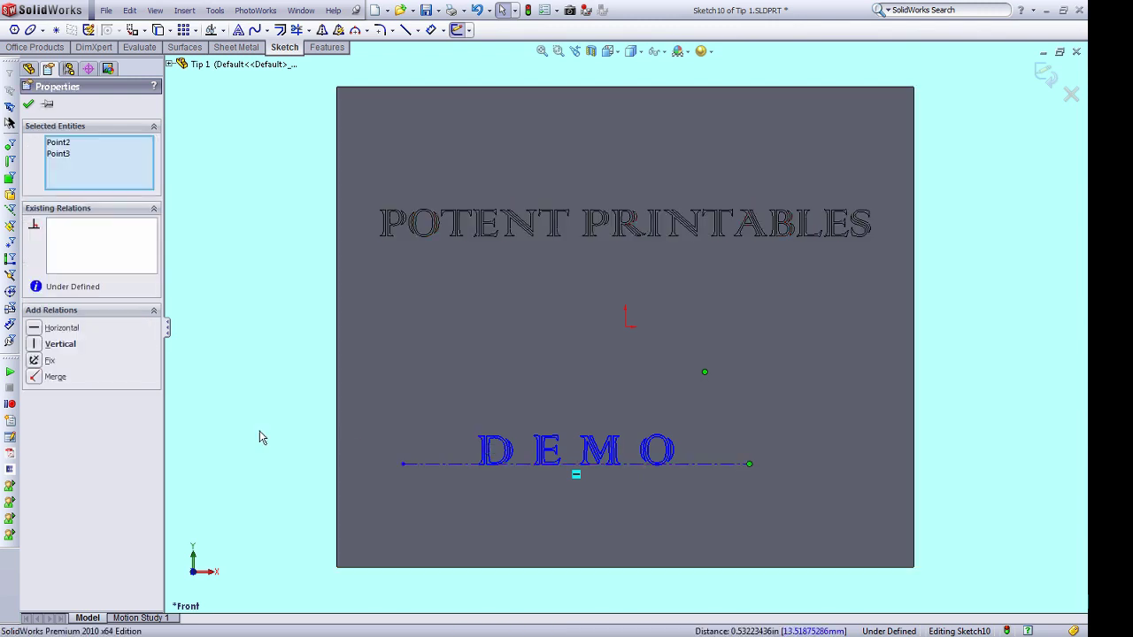
left_click(40, 383)
key("Escape")
Dimension the line end 18 mm vertically and 12 mm horizontally from the origin, then exit the sketch
key("s")
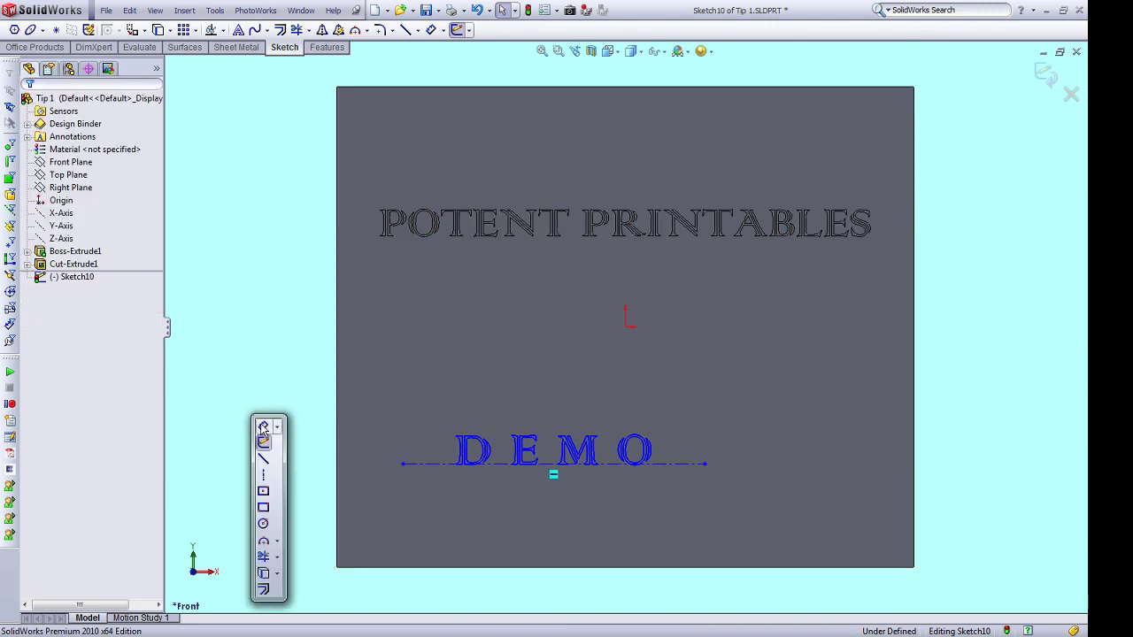
left_click(263, 428)
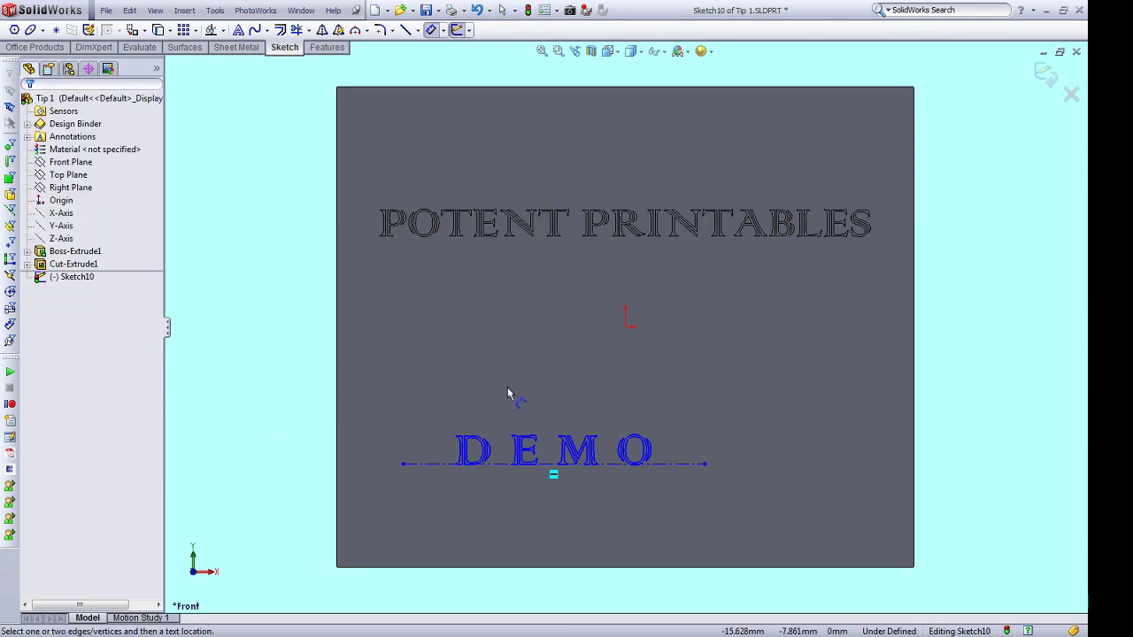
left_click(707, 464)
left_click(777, 403)
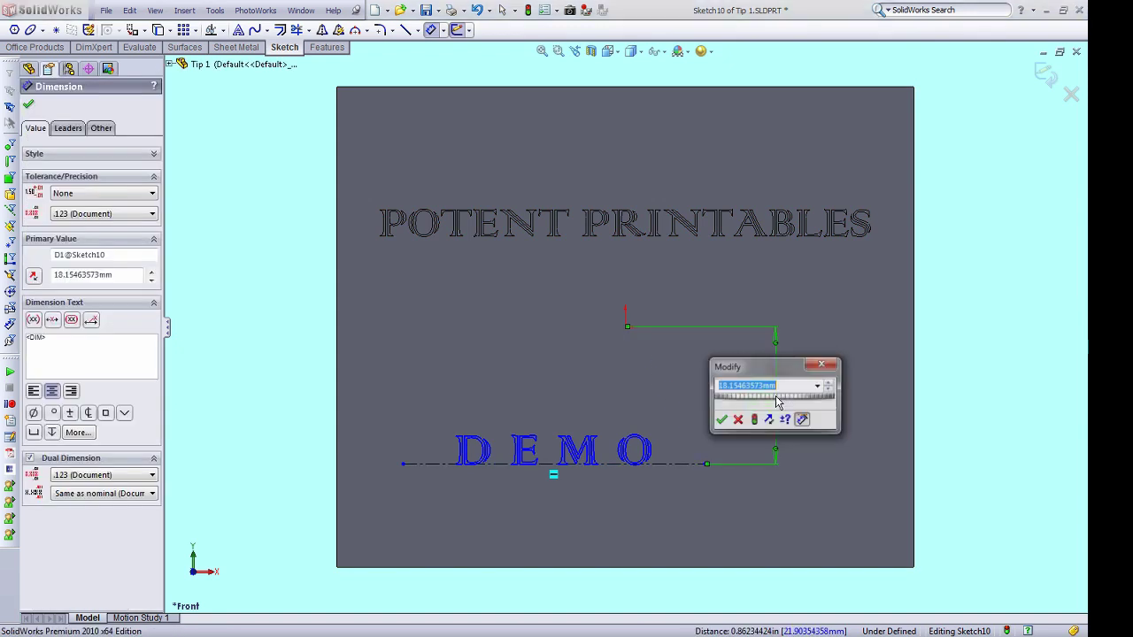
type("18")
key("Return")
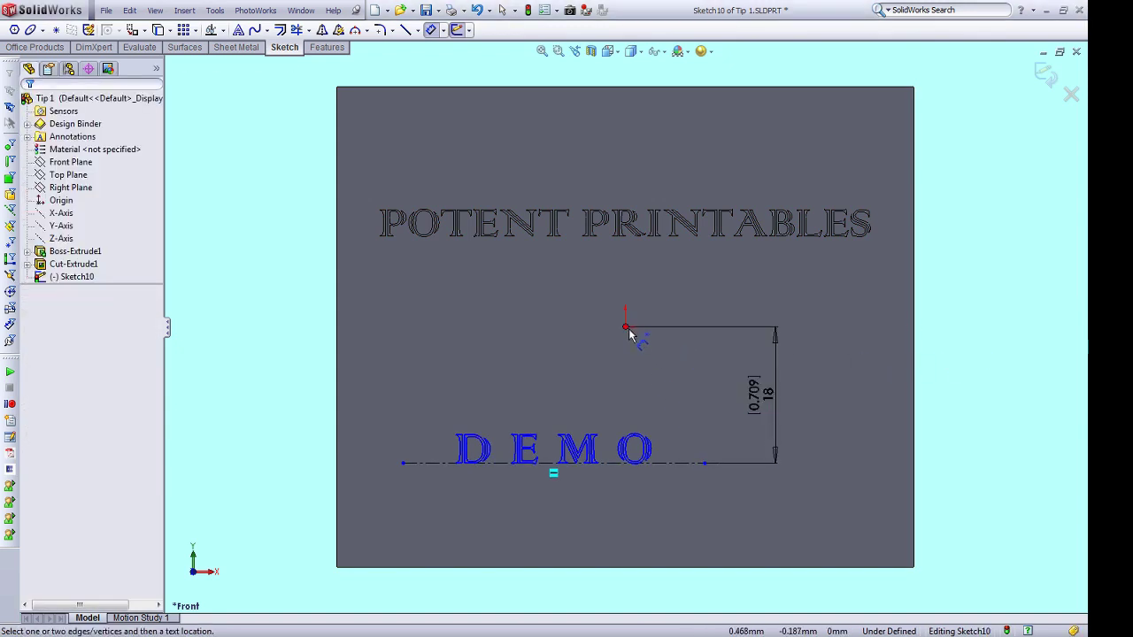
left_click(626, 328)
left_click(705, 463)
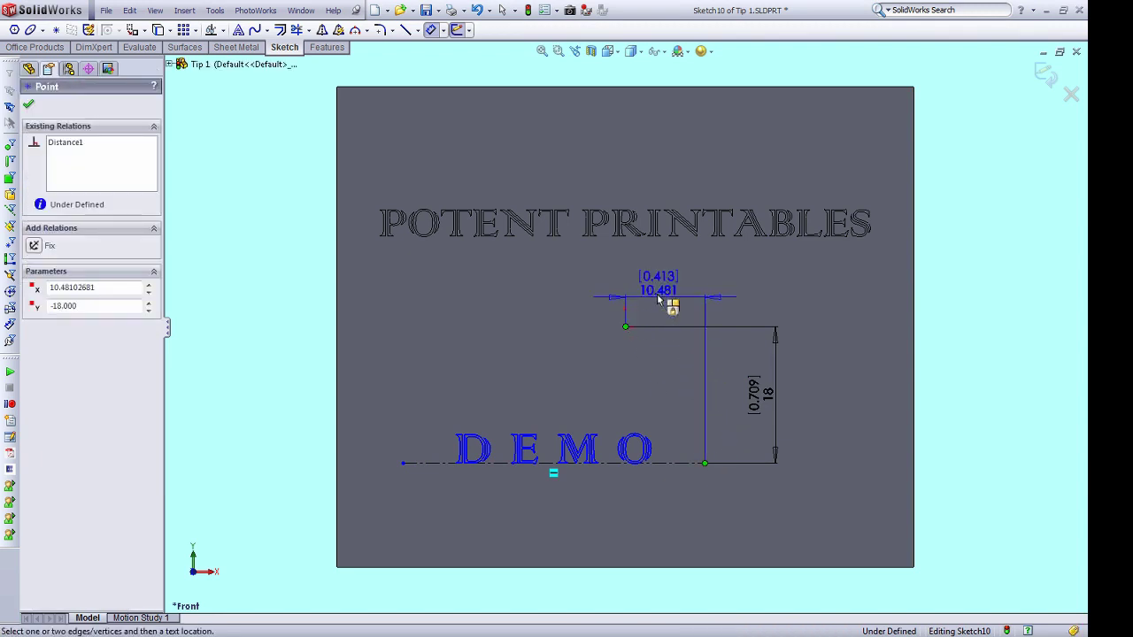
left_click(660, 299)
type("12")
key("Return")
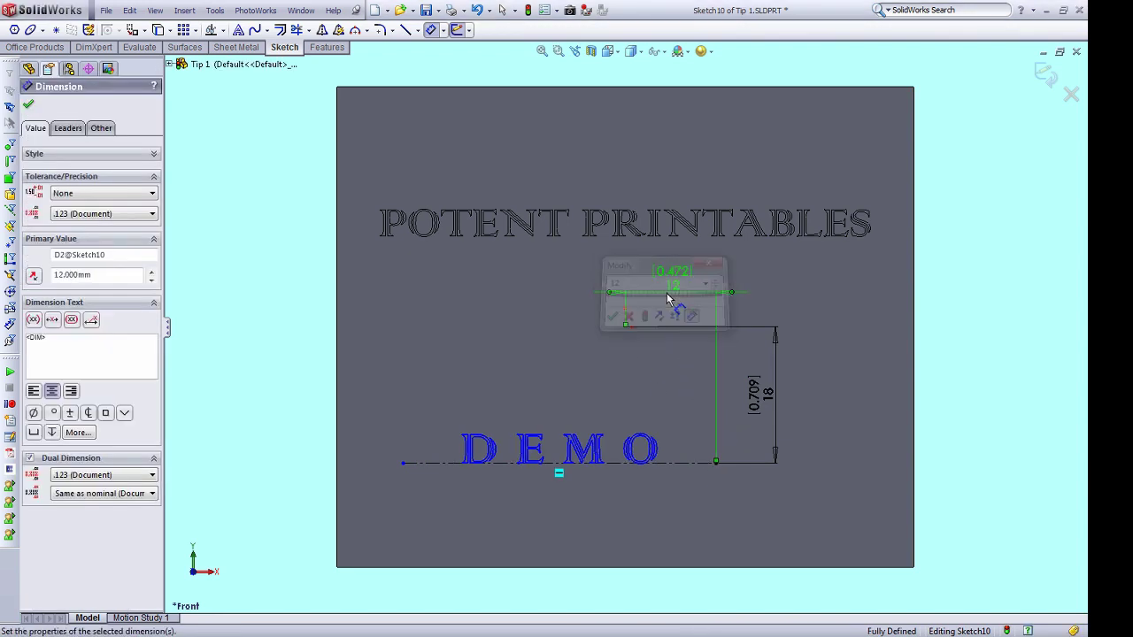
left_click(1045, 77)
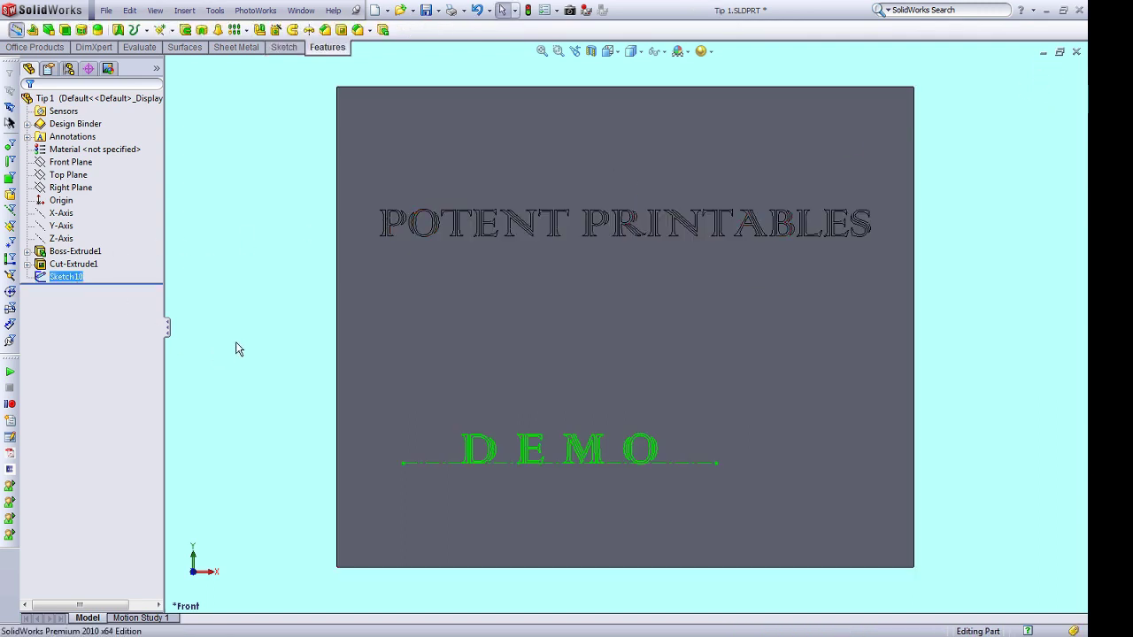
Cut-extrude the DEMO sketch 2 mm deep and orbit to check the cut letters
key("s")
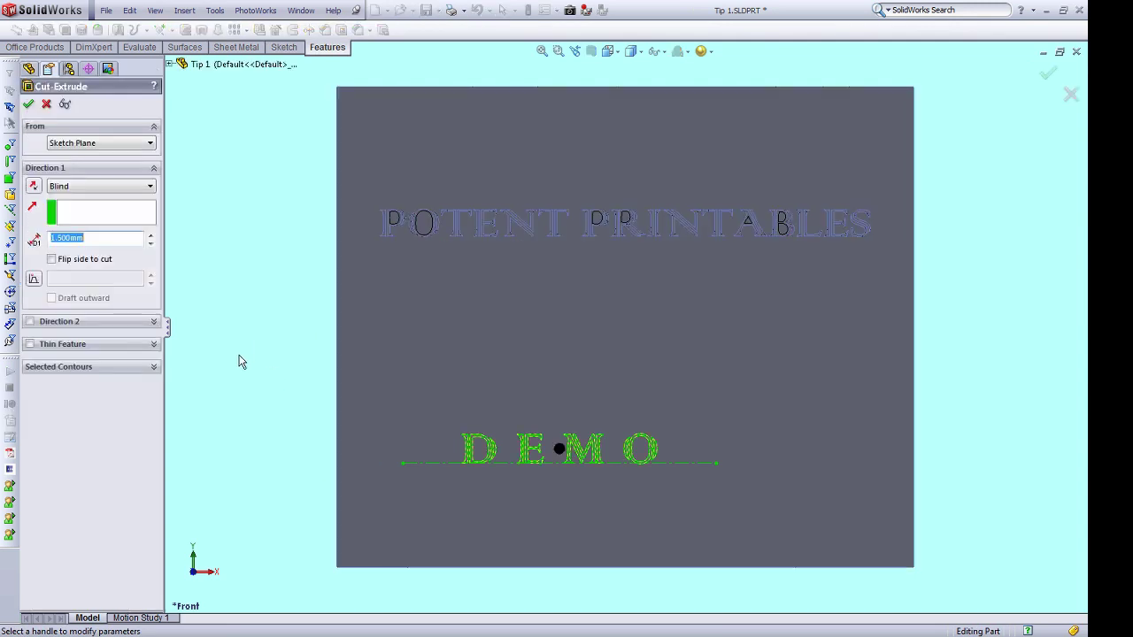
type("2")
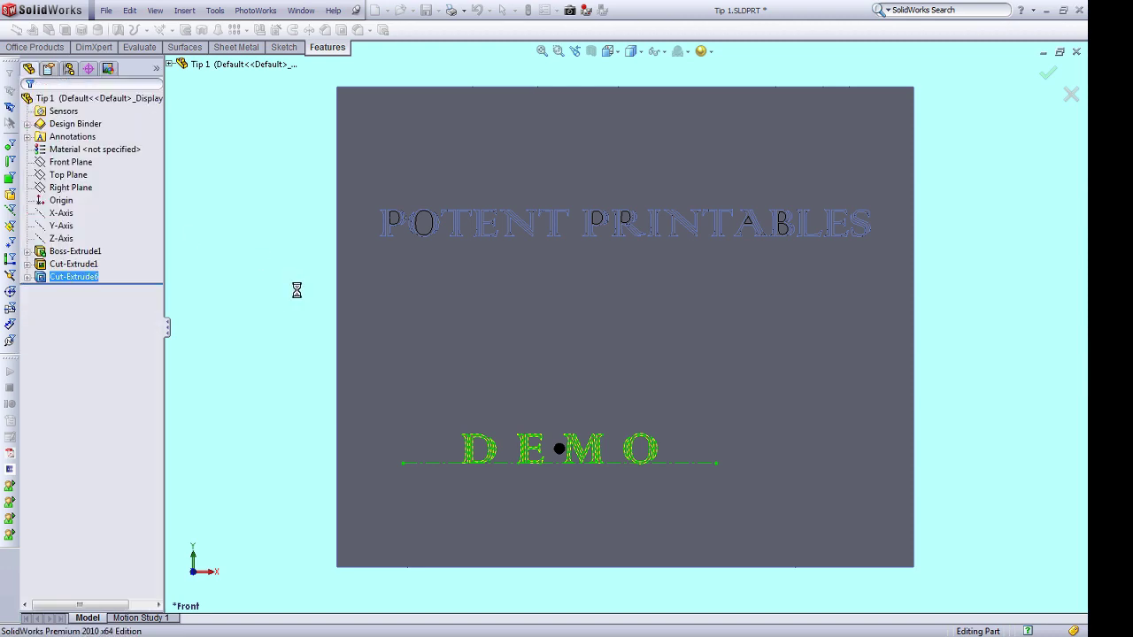
middle_click_drag(296, 289, 283, 328)
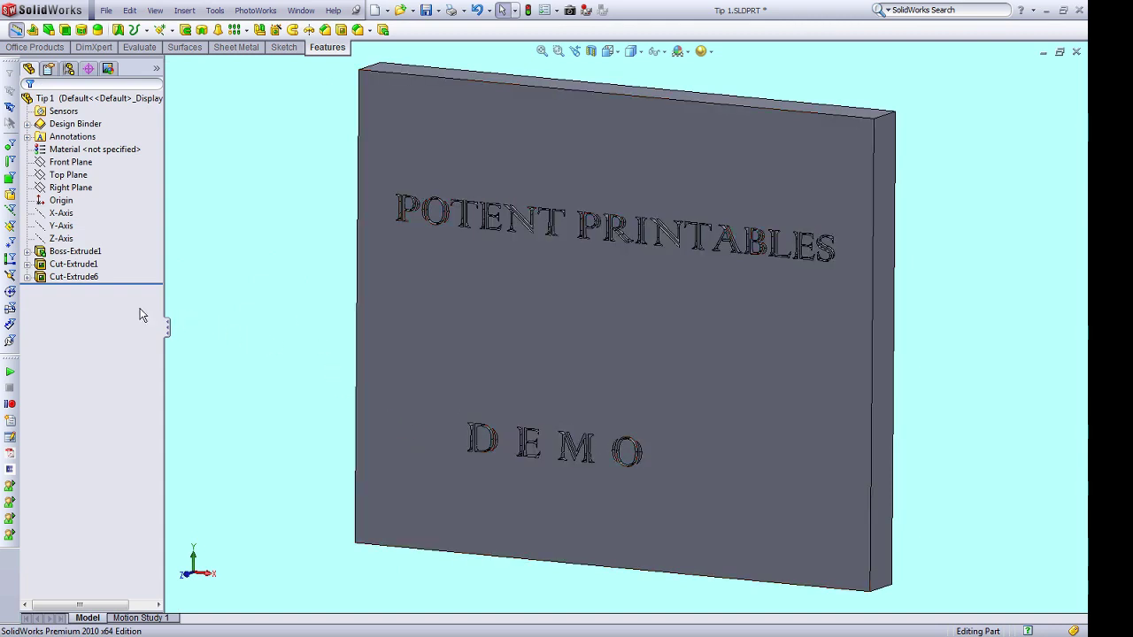
Show the DEMO sketch and extrude it as a 10 mm boss, then orbit to inspect the letters
left_click(27, 278)
left_click(79, 289)
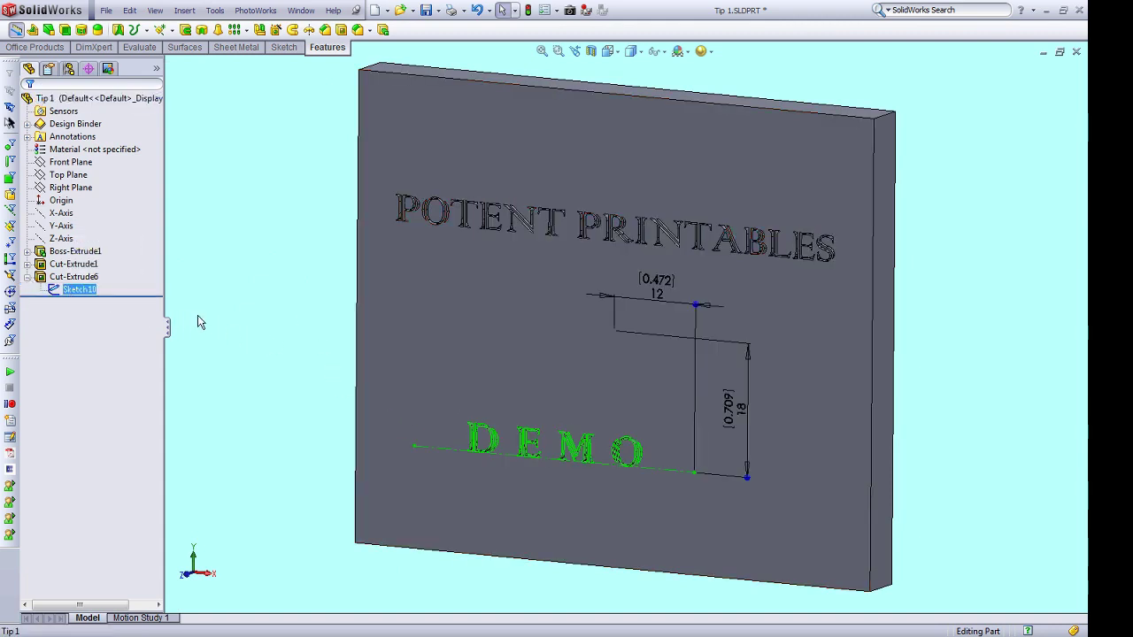
key("s")
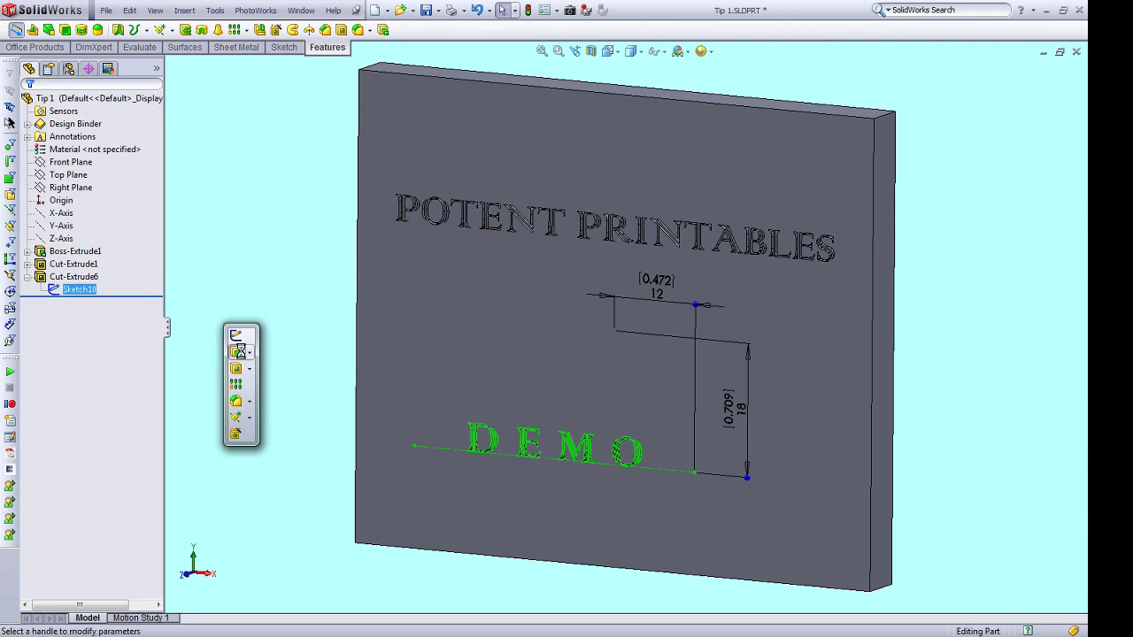
left_click(236, 351)
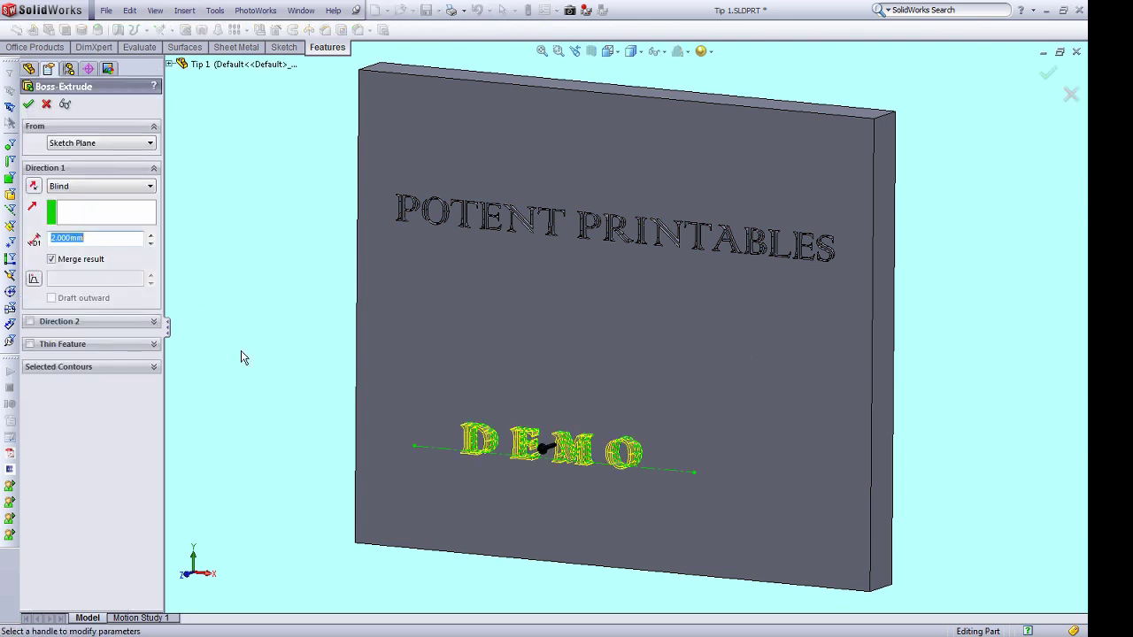
type("10")
key("Return")
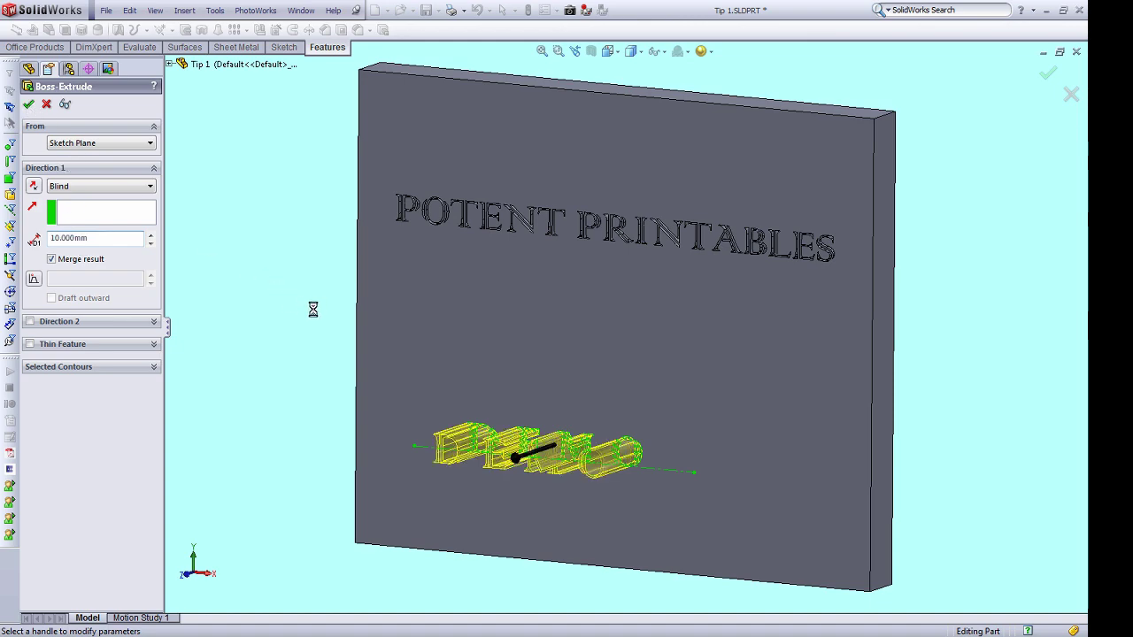
middle_click_drag(339, 336, 326, 317)
key("Escape")
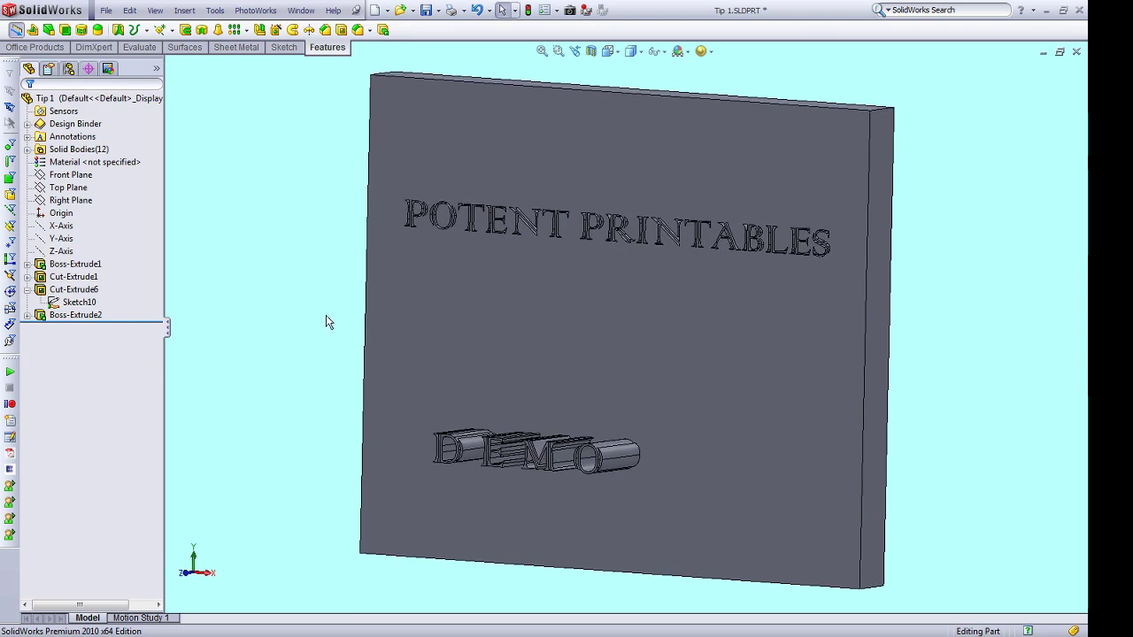
Orbit the Tip 2 part slightly and zoom in on the POTENT lettering and back out
mouse_move(332, 226)
middle_mouse_down()
mouse_move(321, 201)
mouse_move(329, 220)
mouse_move(331, 204)
middle_mouse_up()
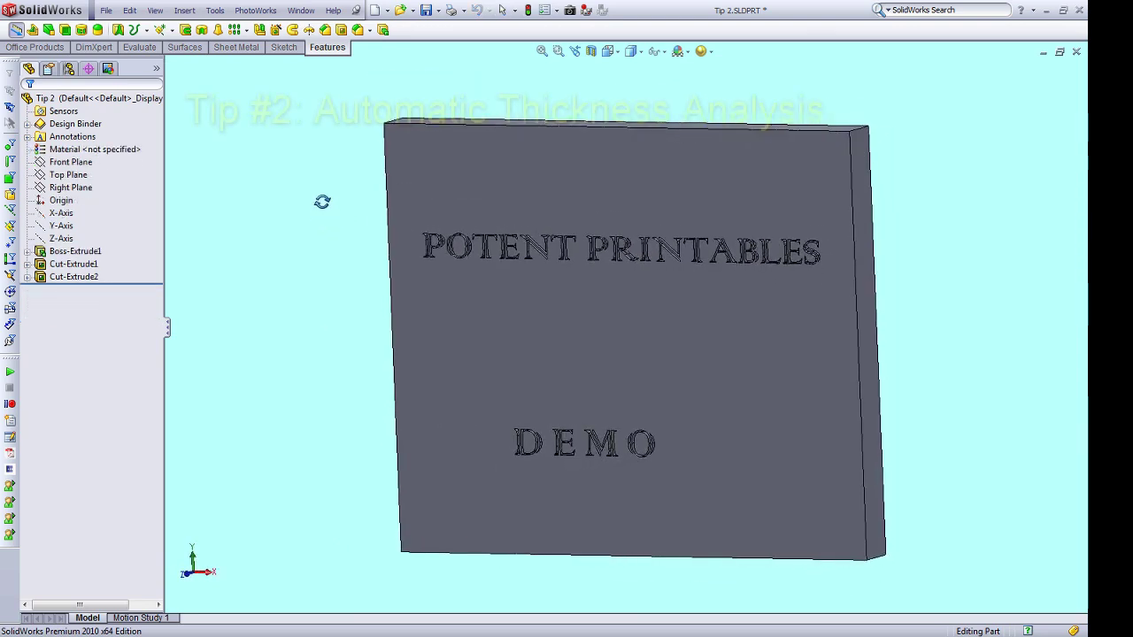
key("Escape")
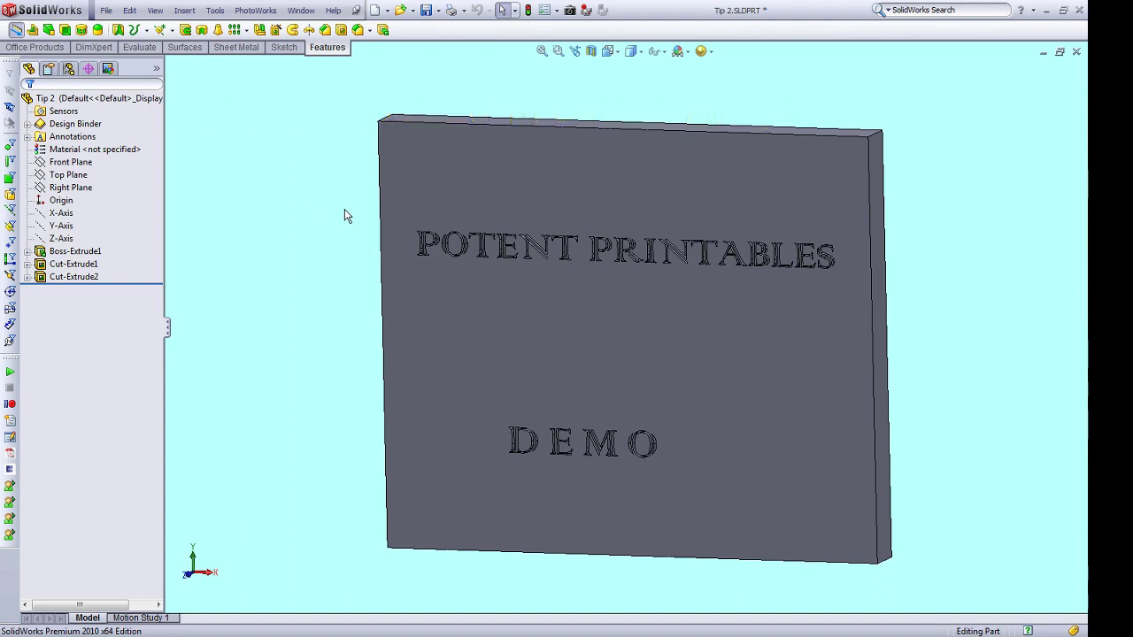
scroll(423, 241, "down", 2)
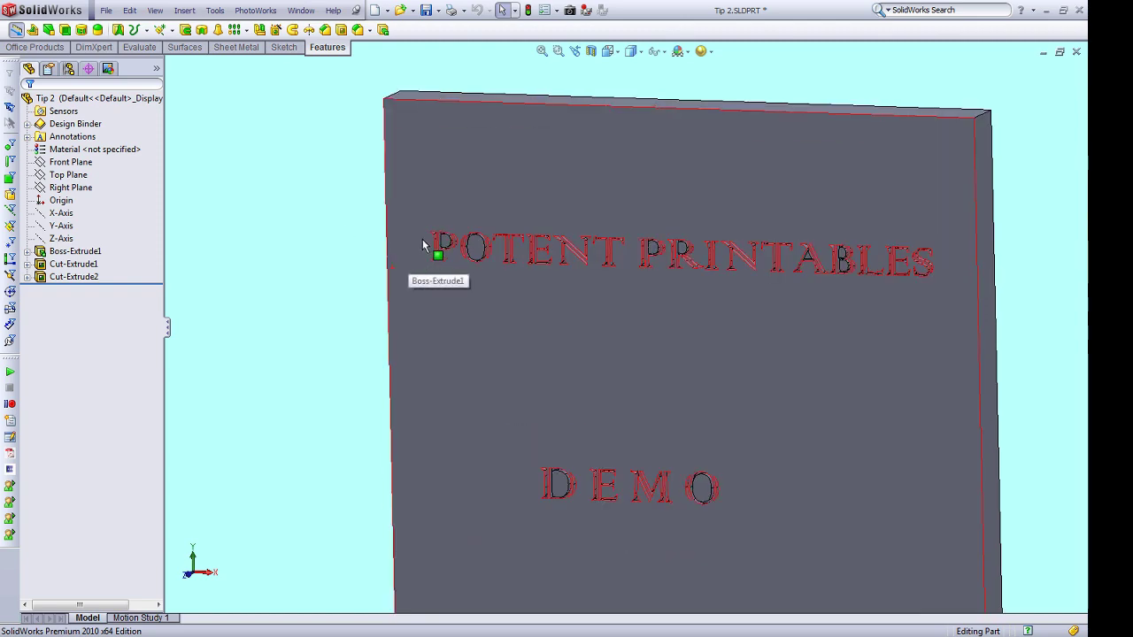
scroll(423, 245, "down", 5)
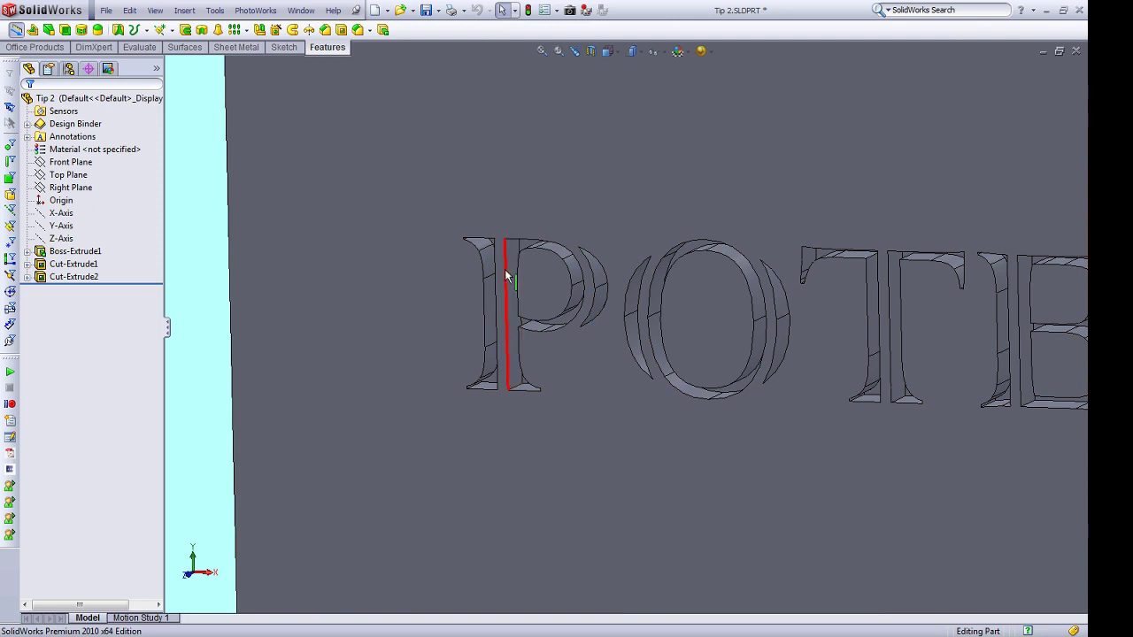
scroll(196, 320, "up", 4)
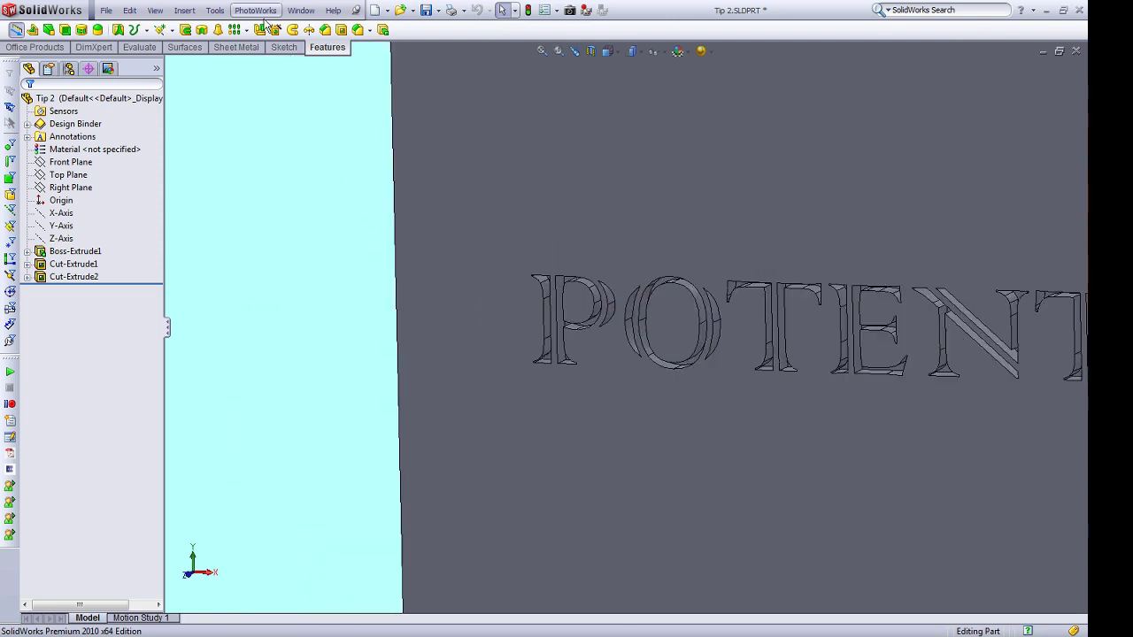
Run a Thickness Analysis with a 1.25 mm target and orbit to view the colour-coded lettering
left_click(215, 10)
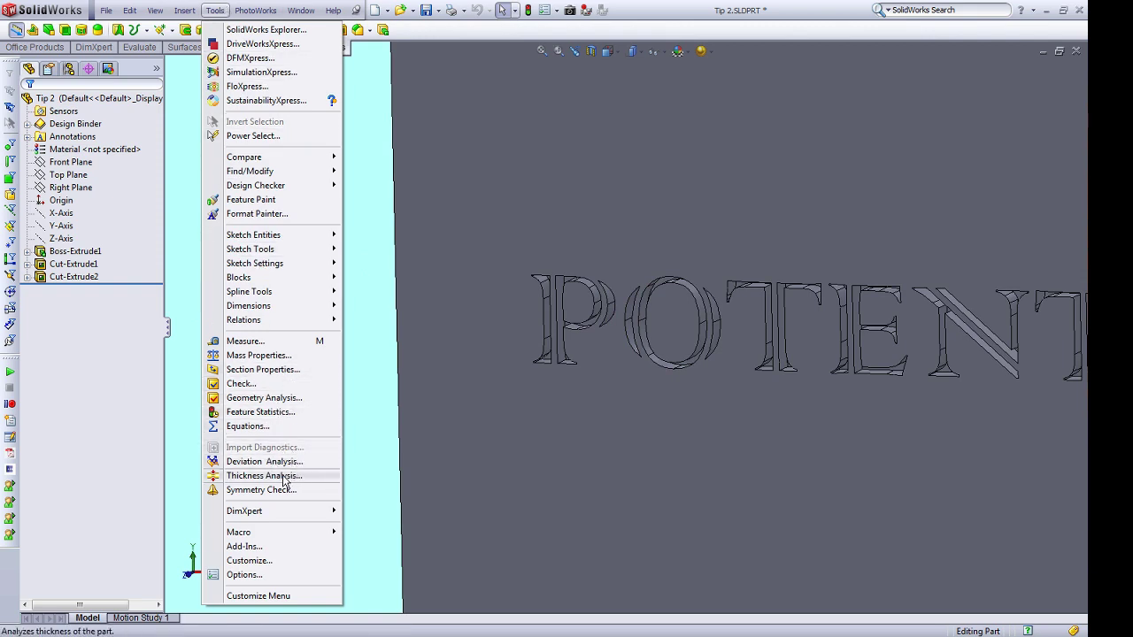
left_click(285, 478)
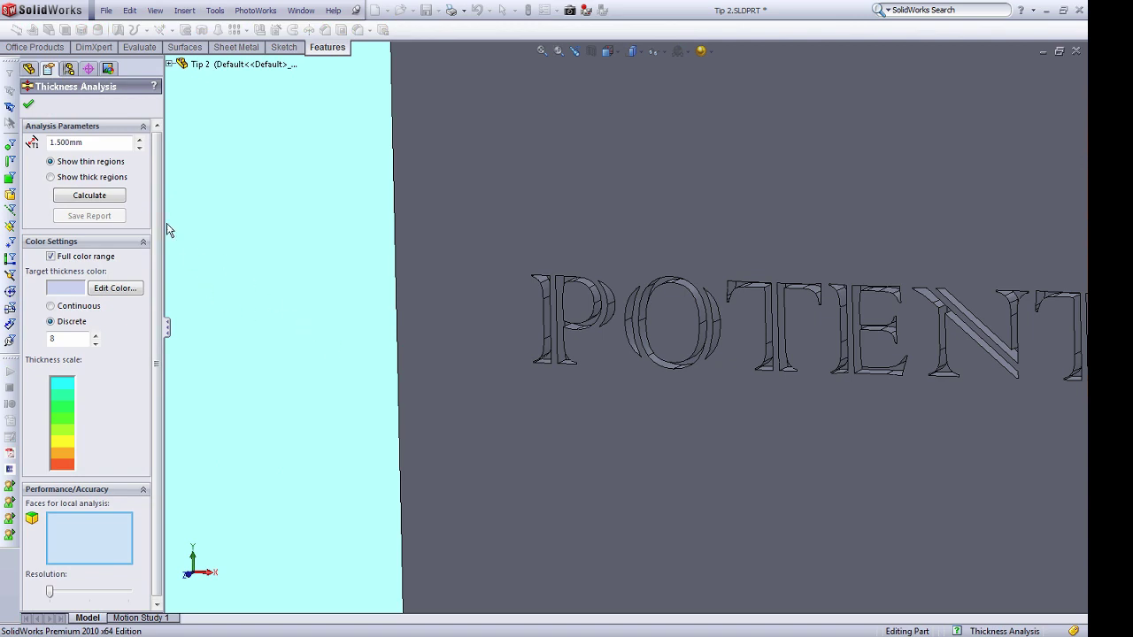
left_click_drag(102, 146, 32, 141)
type("1")
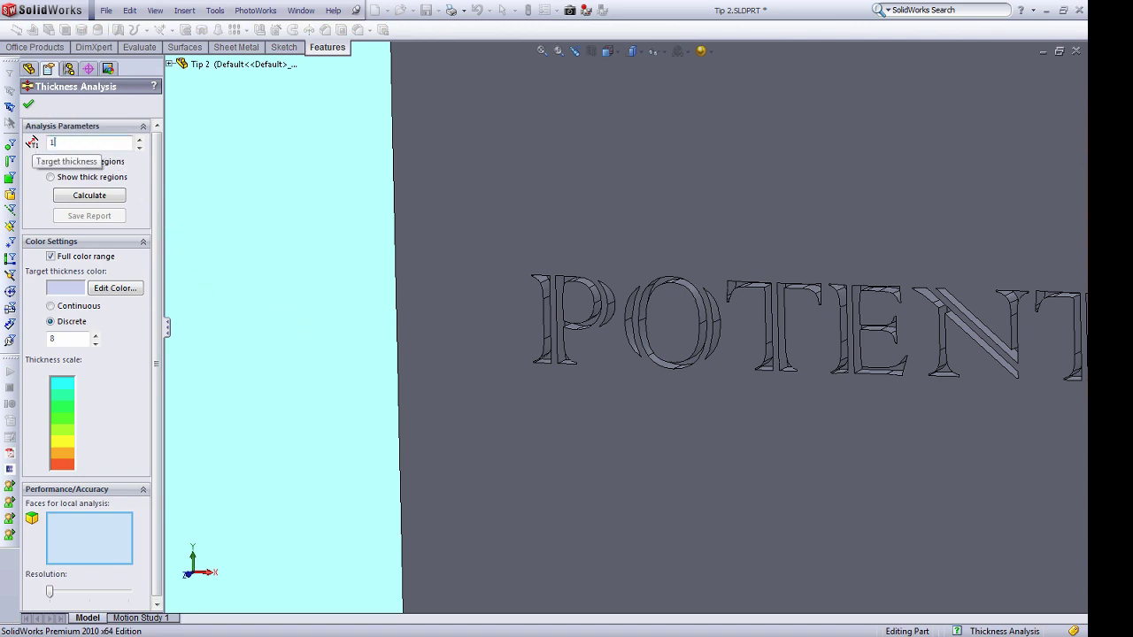
type(".25")
key("Return")
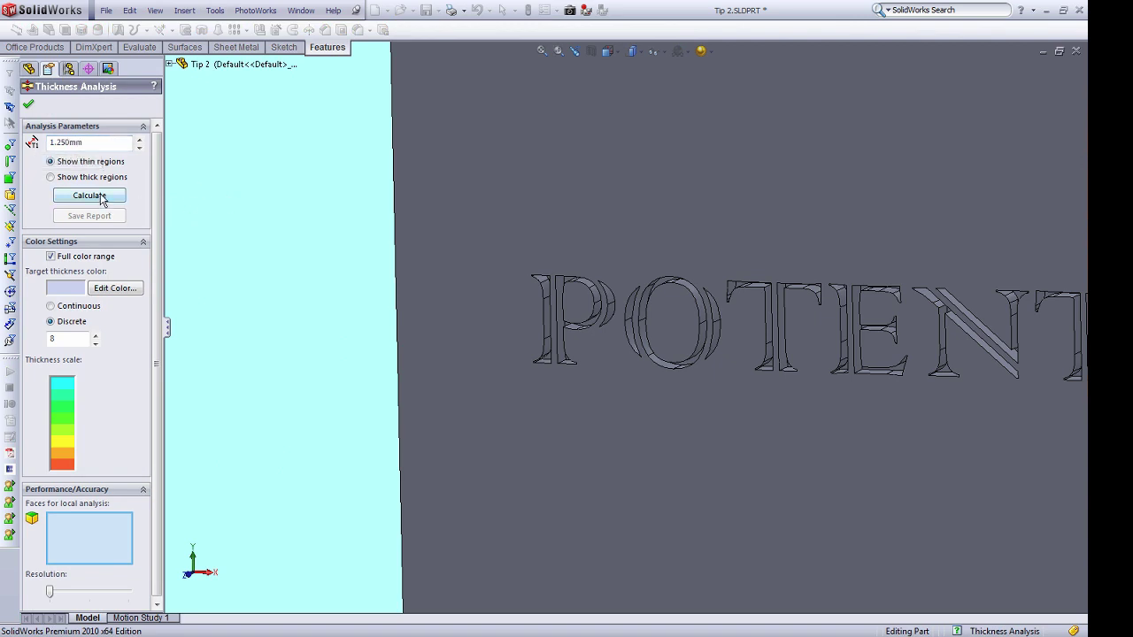
left_click(101, 198)
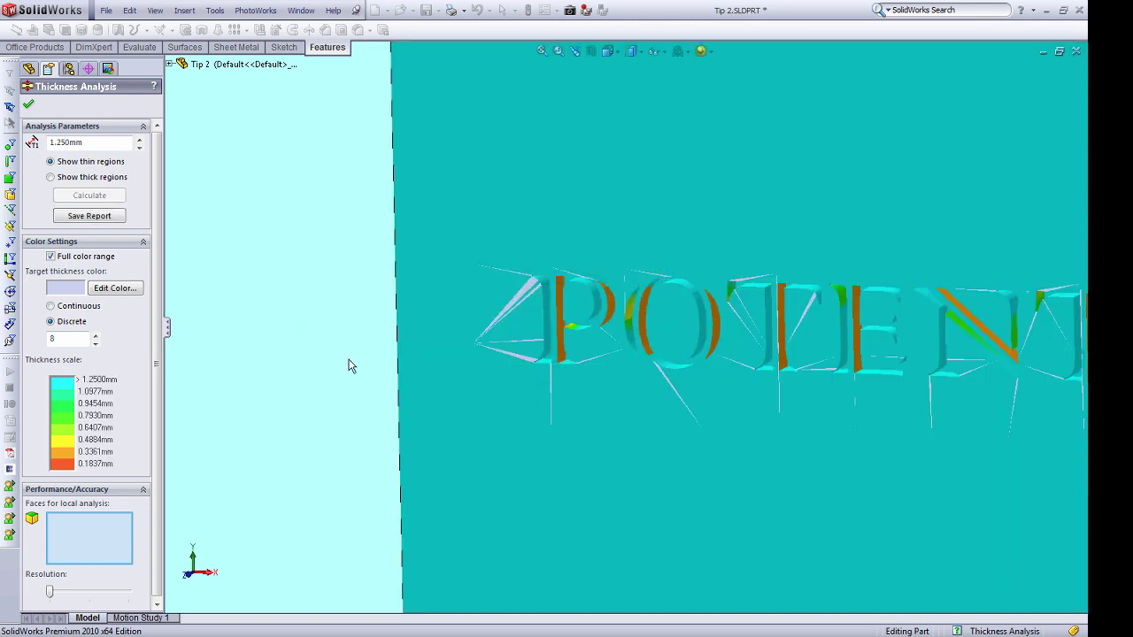
middle_click_drag(349, 366, 598, 277)
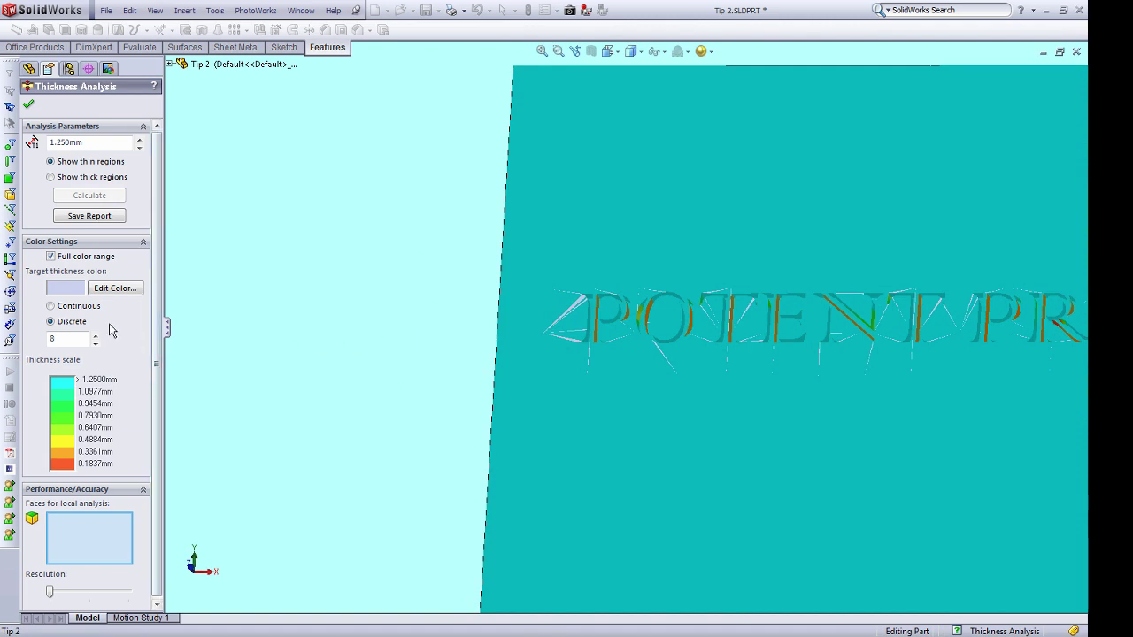
Compare continuous and discrete colouring, stepping the discrete bands from 8 to 4 and back to 8
left_click(80, 308)
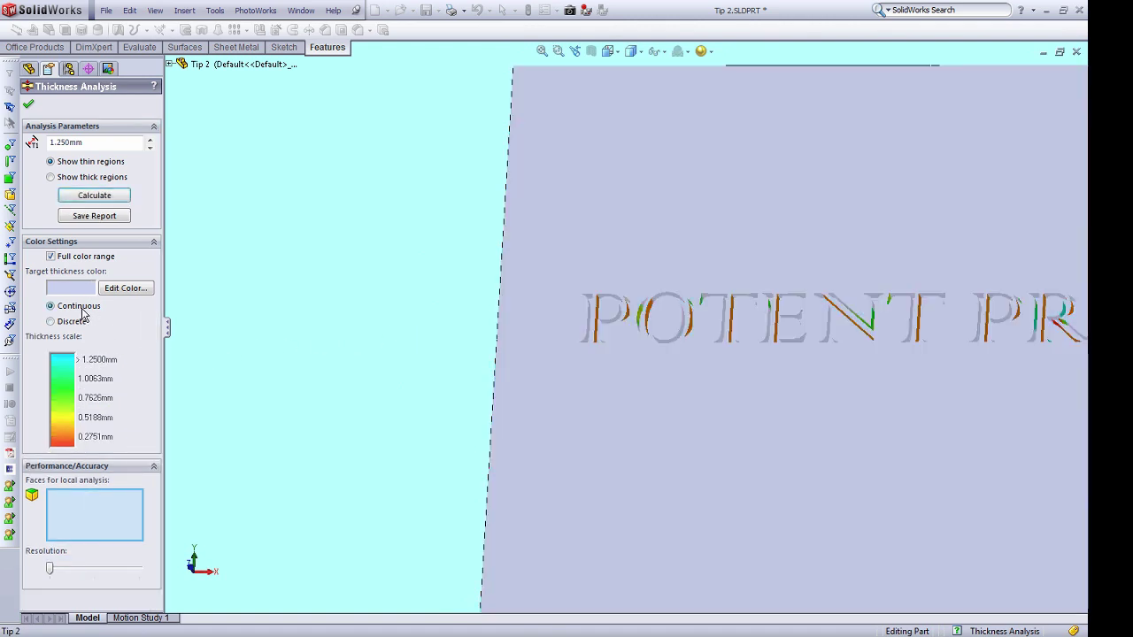
left_click(71, 328)
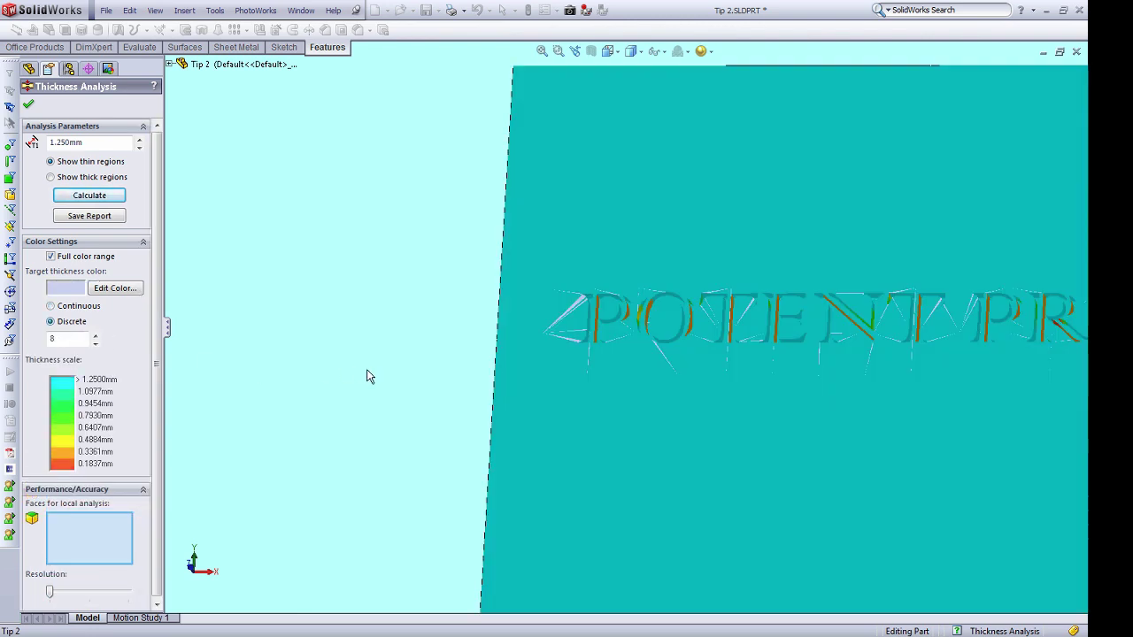
mouse_move(396, 397)
middle_mouse_down()
mouse_move(389, 377)
mouse_move(385, 402)
middle_mouse_up()
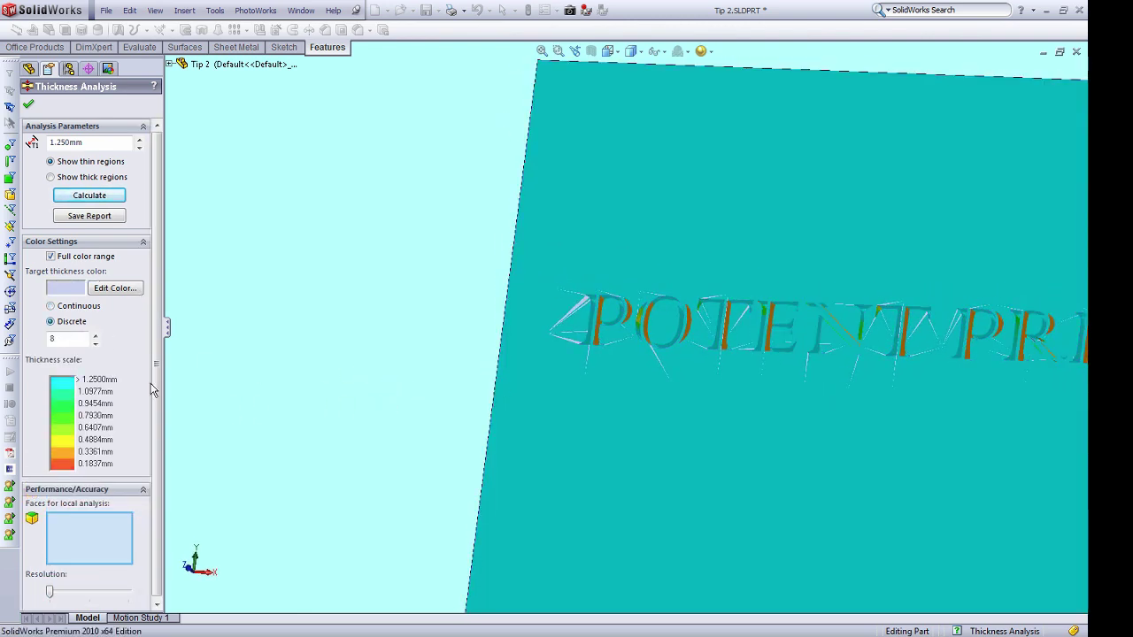
left_click(97, 345)
left_click(97, 346)
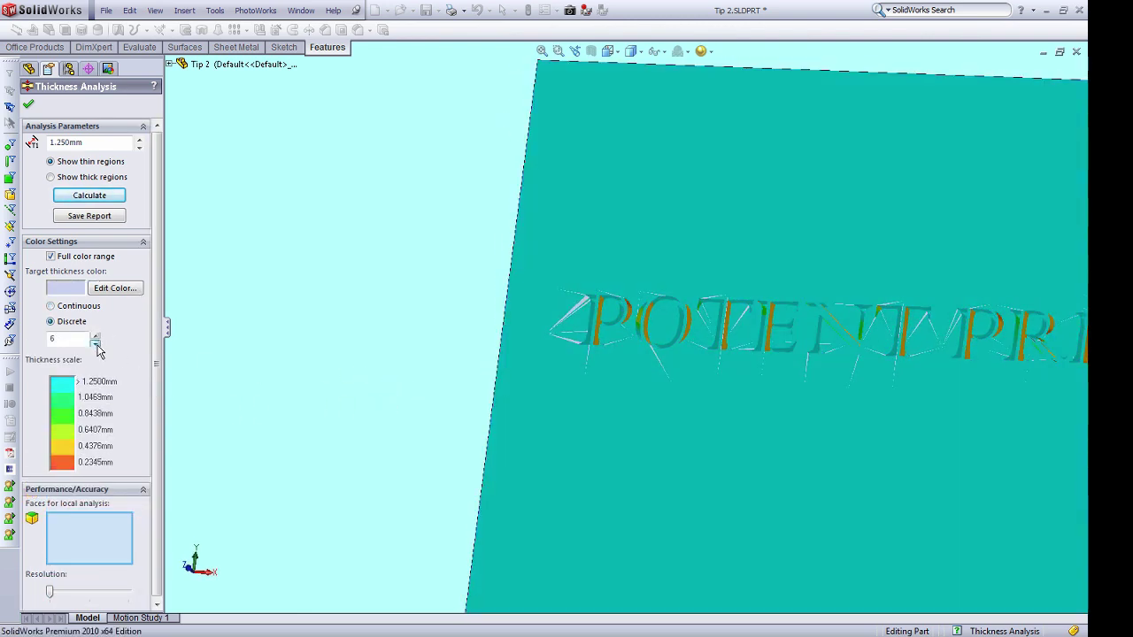
left_click(96, 346)
left_click(97, 346)
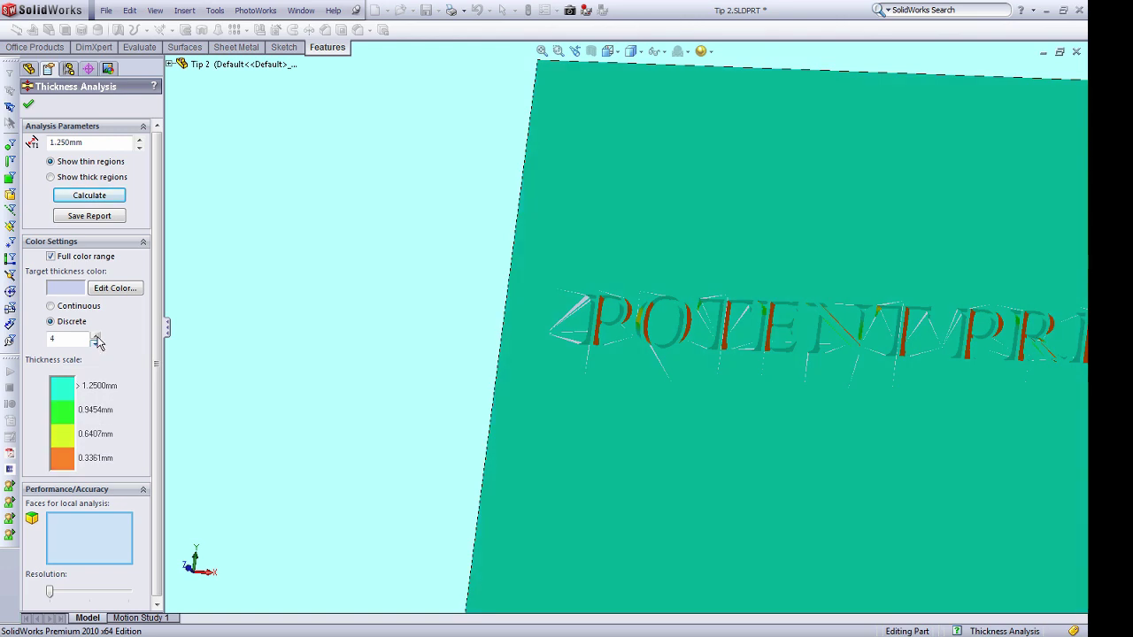
left_click(96, 336)
left_click(96, 336)
left_click(95, 336)
left_click(95, 336)
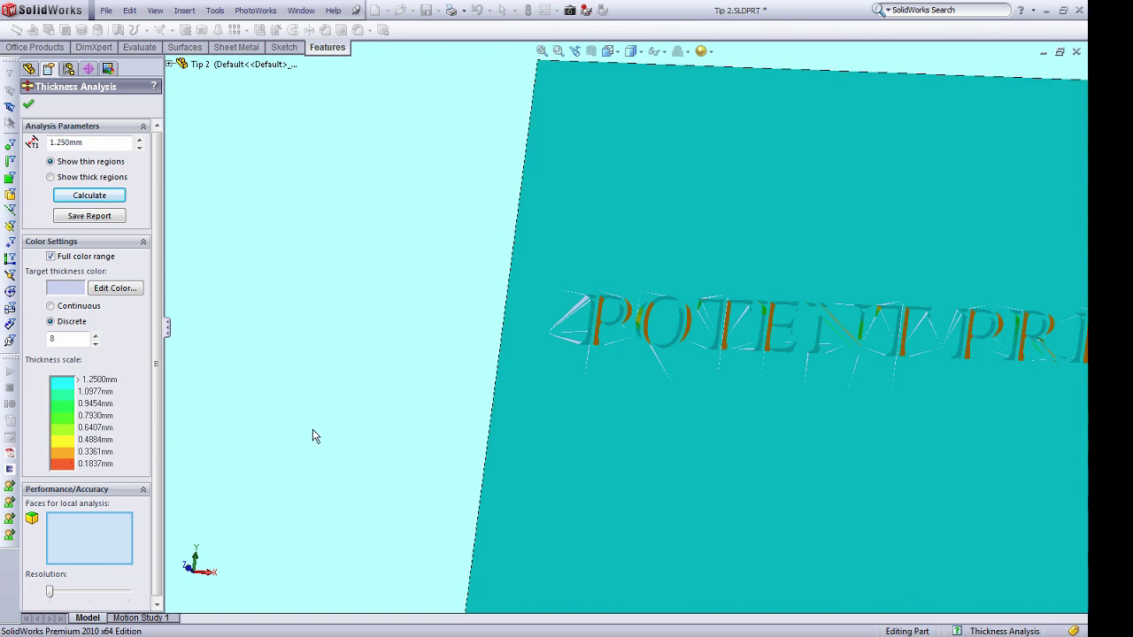
Zoom and orbit around the letter P, then accept and close the thickness analysis
scroll(610, 324, "down", 5)
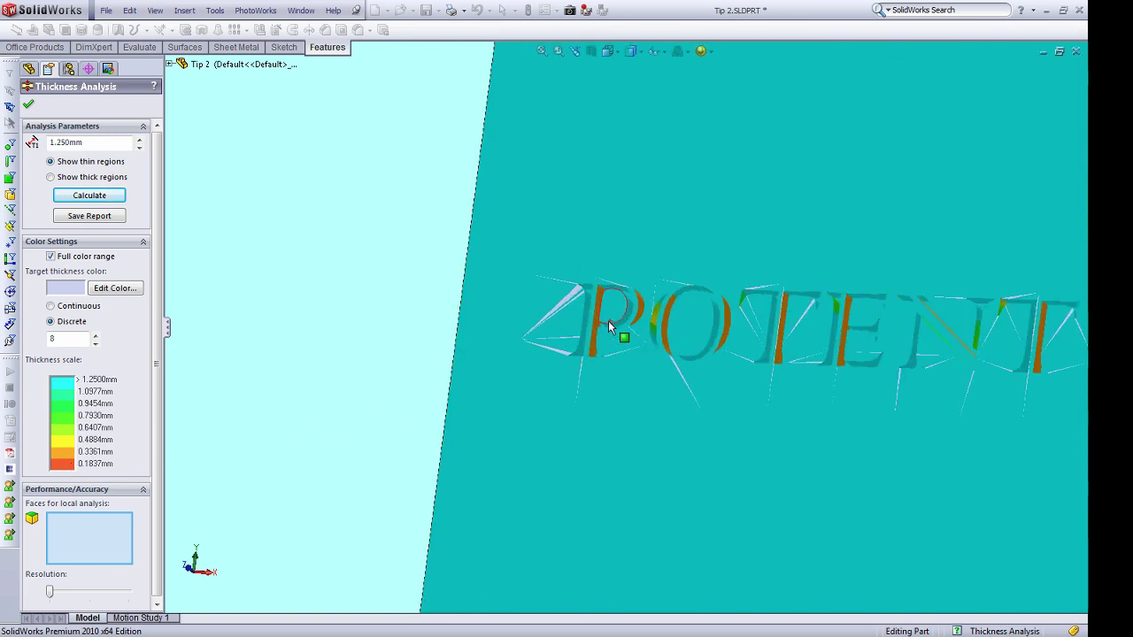
middle_click_drag(579, 329, 673, 305)
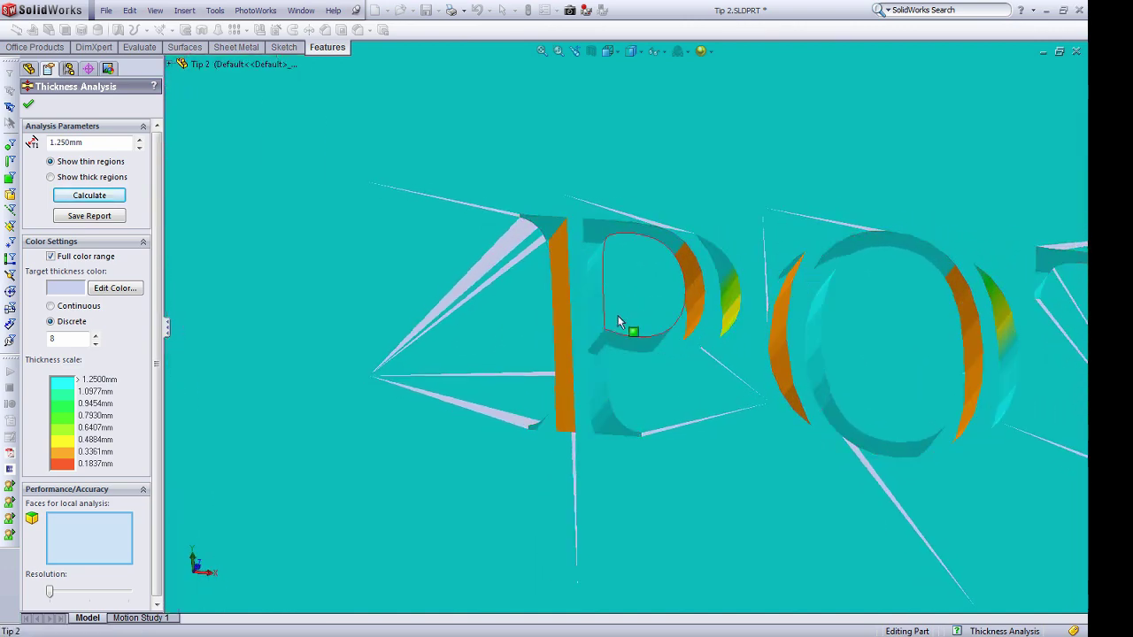
scroll(607, 335, "up", 5)
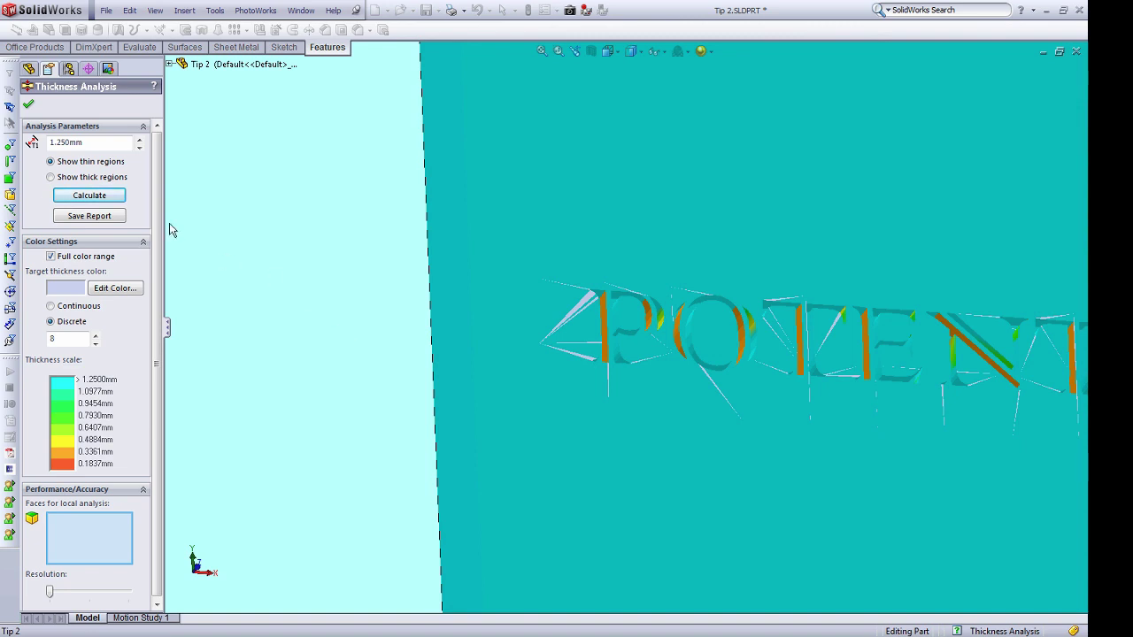
left_click(28, 105)
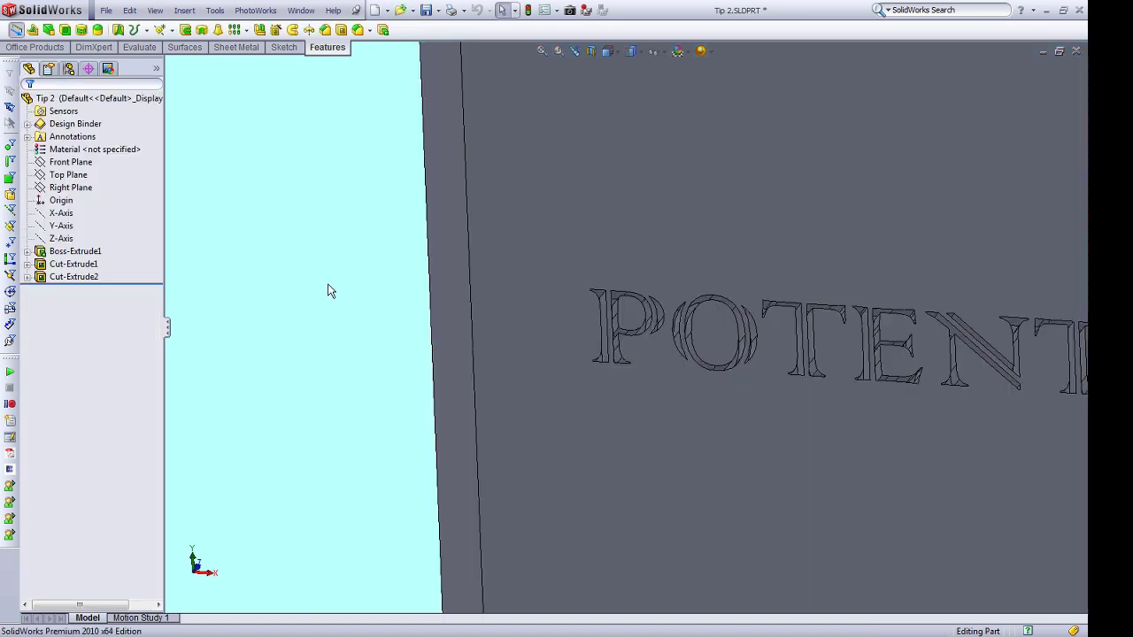
scroll(633, 336, "down", 10)
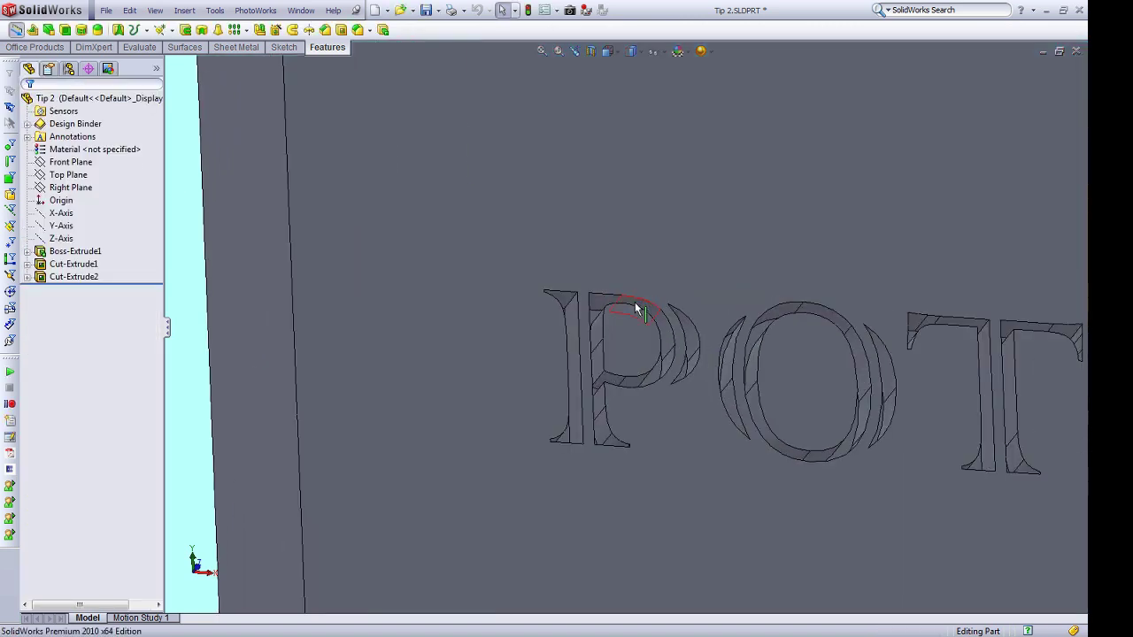
scroll(619, 306, "down", 2)
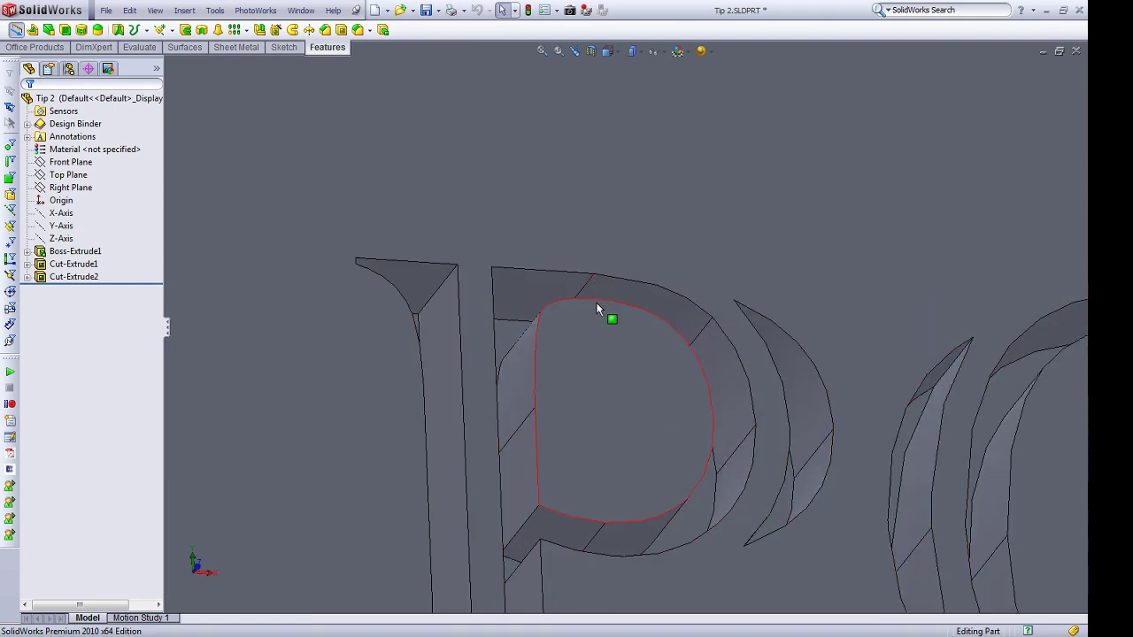
key("m")
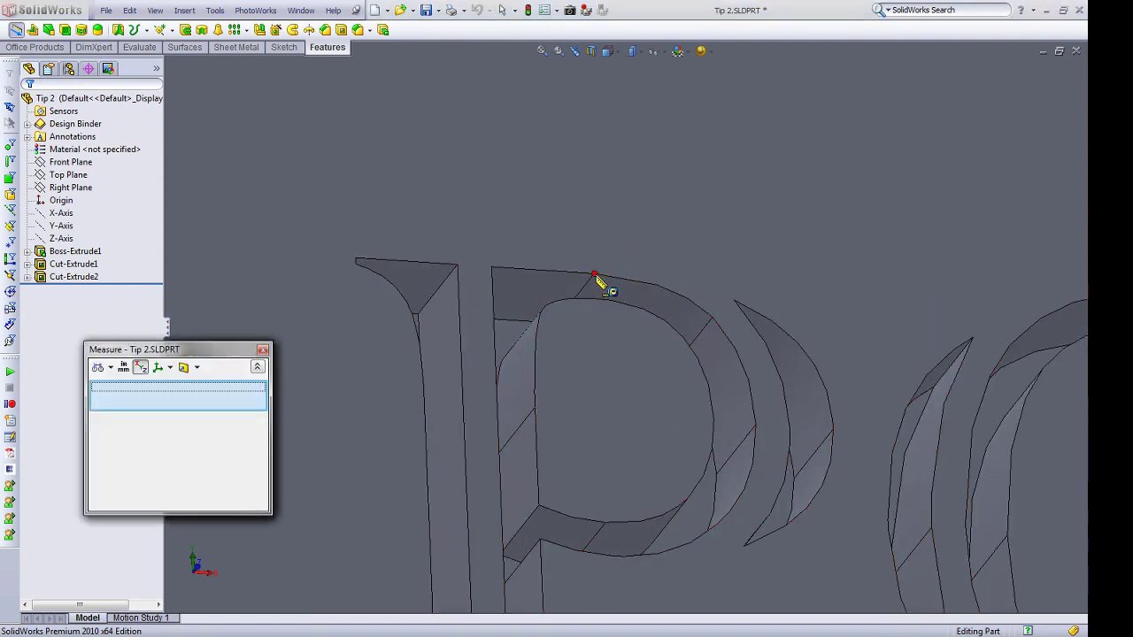
left_click(595, 276)
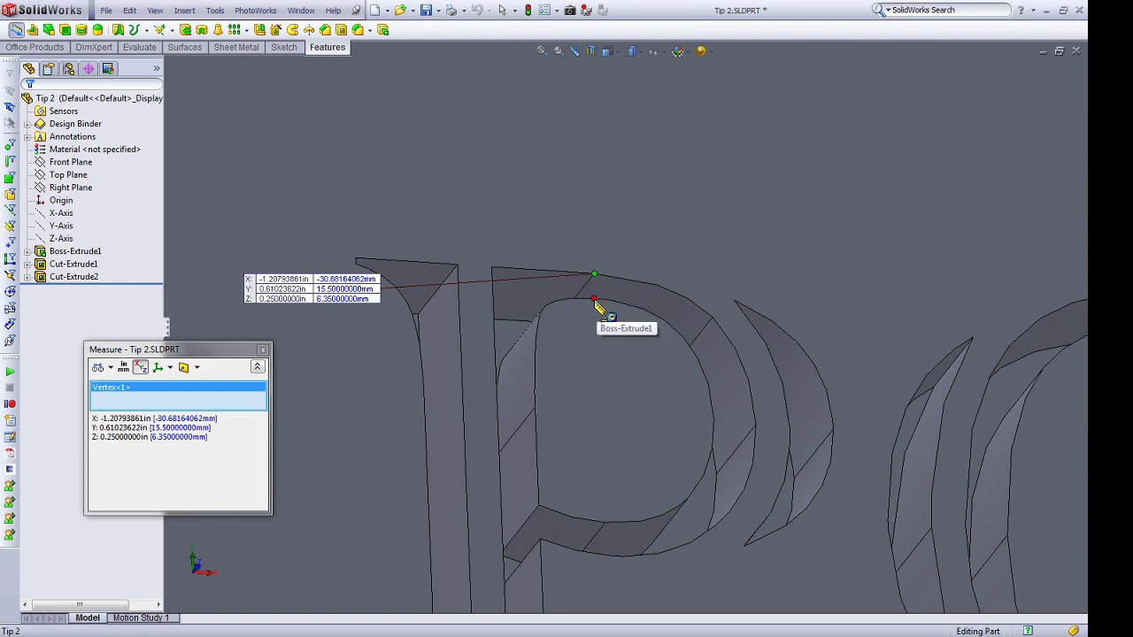
left_click(595, 301)
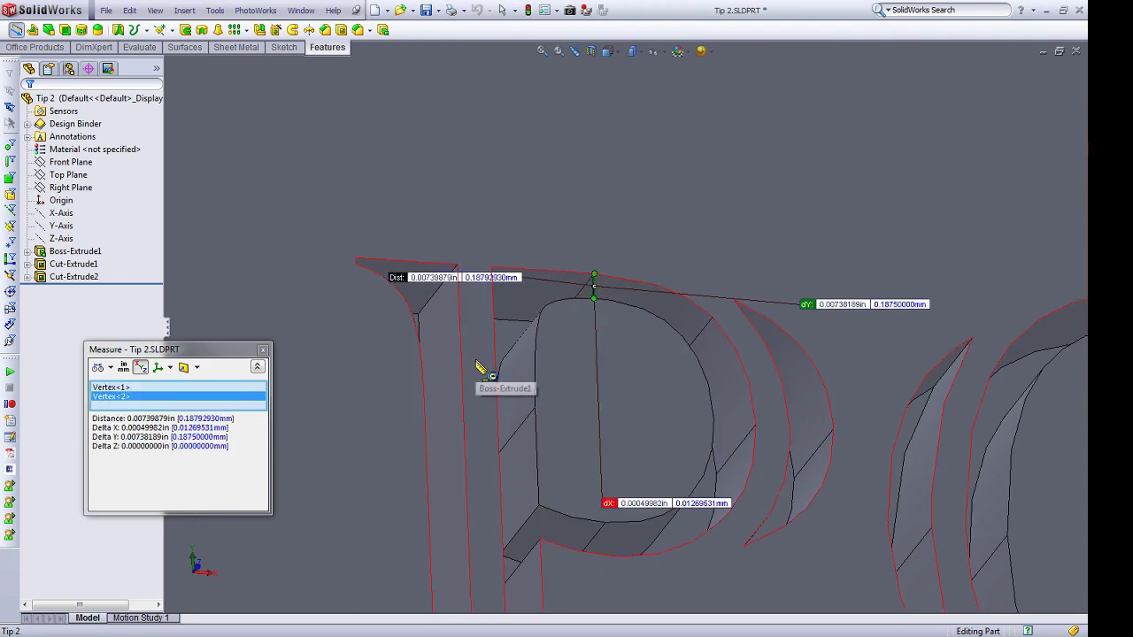
key("Escape")
scroll(479, 367, "up", 4)
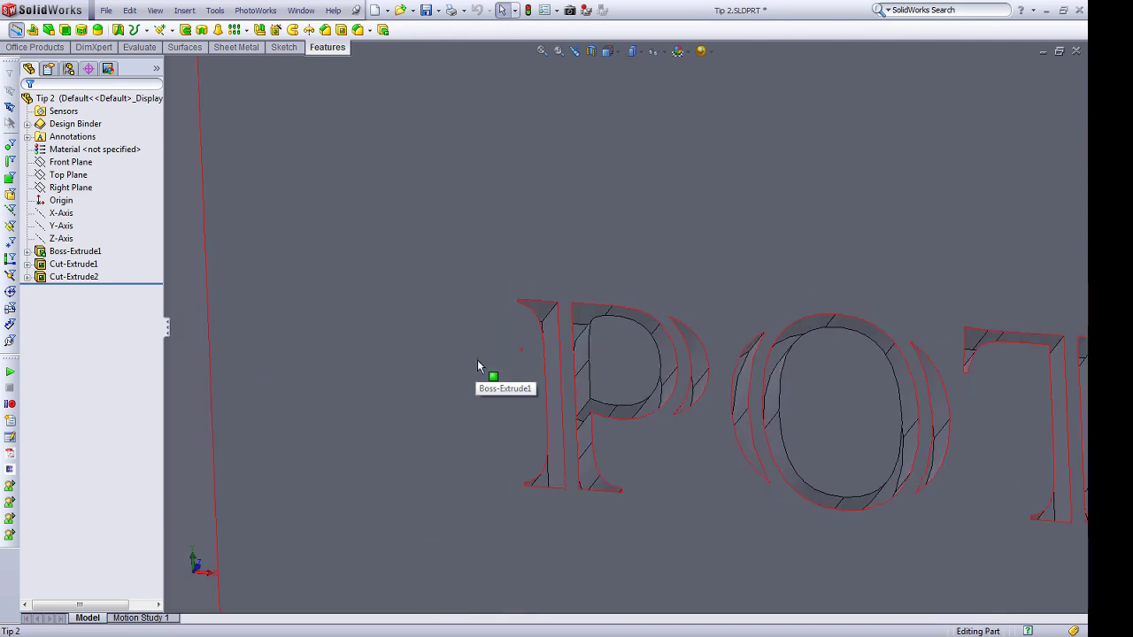
scroll(479, 369, "up", 4)
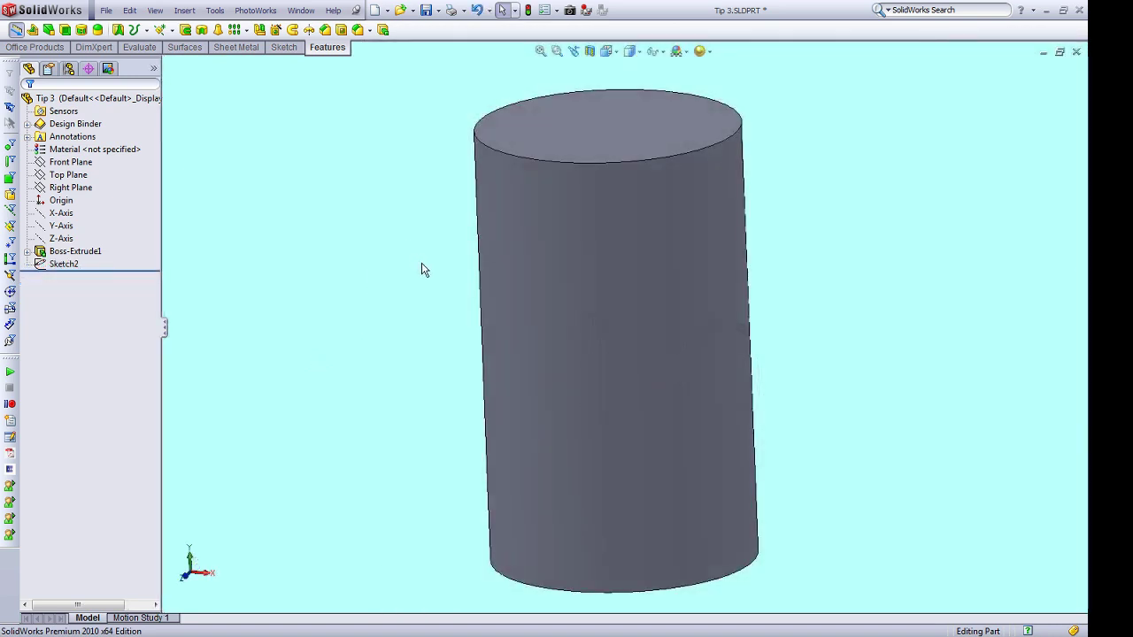
Show the hidden Sketch2 with SUBSCRIBE text on the cylinder and select it for a new feature
mouse_move(423, 269)
middle_mouse_down()
mouse_move(435, 253)
mouse_move(425, 223)
middle_mouse_up()
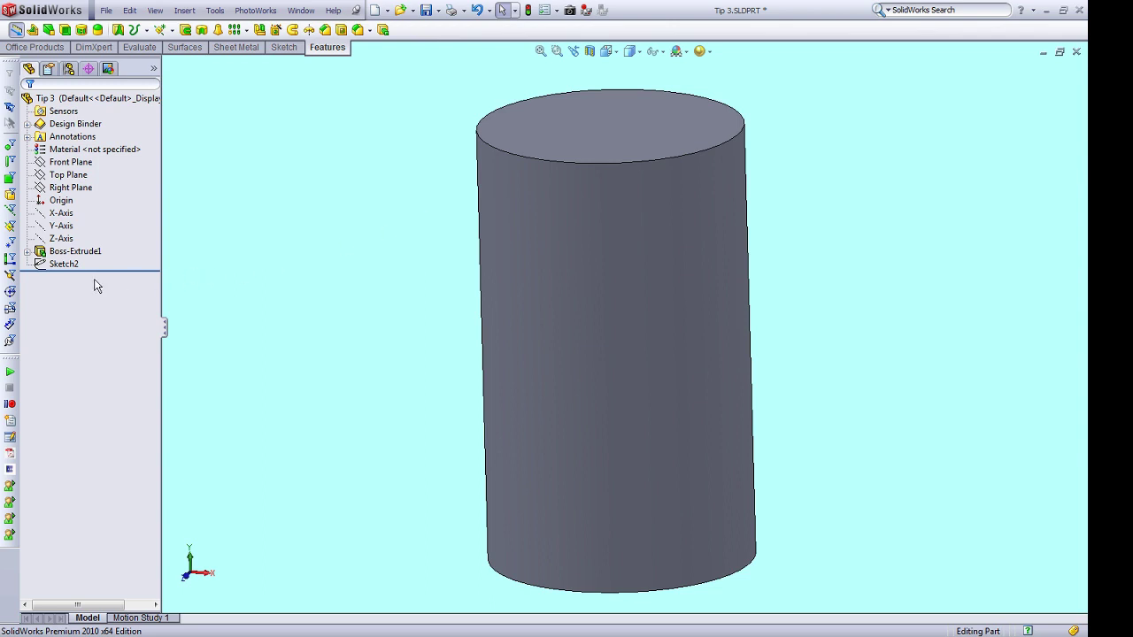
right_click(73, 265)
left_click(81, 241)
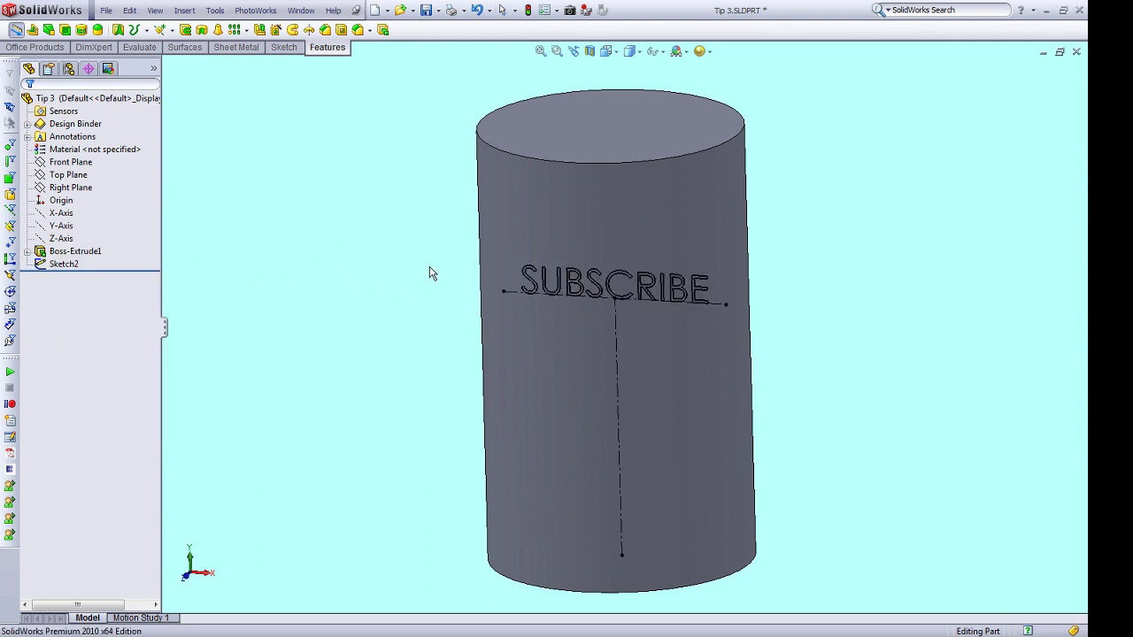
middle_click_drag(430, 271, 416, 284)
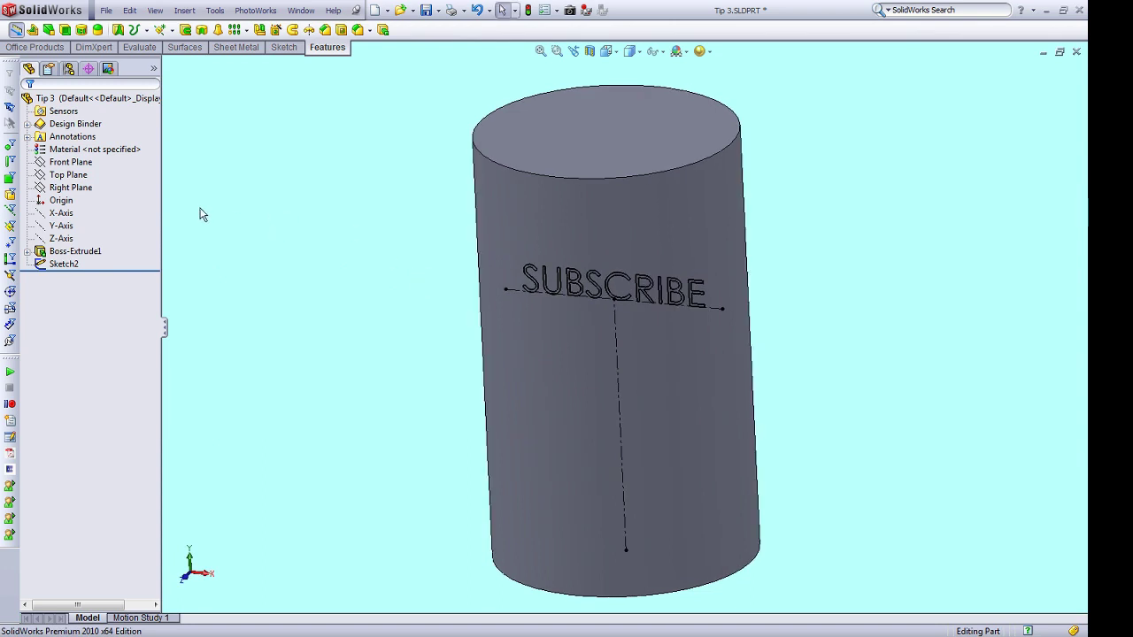
left_click(81, 165)
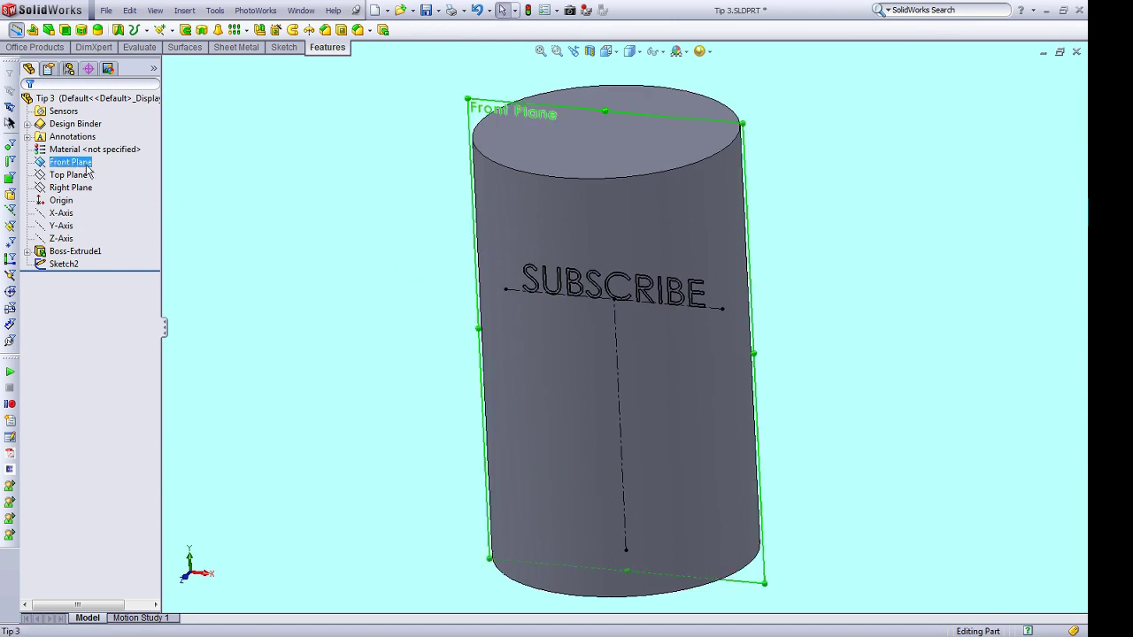
left_click(254, 225)
left_click(60, 266)
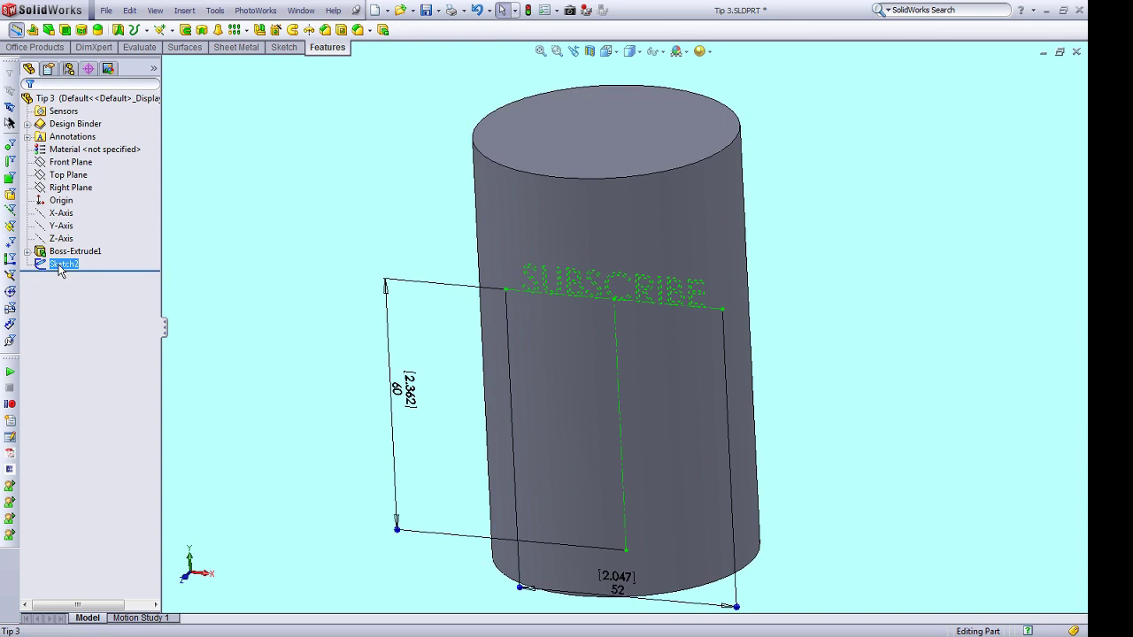
left_click(184, 11)
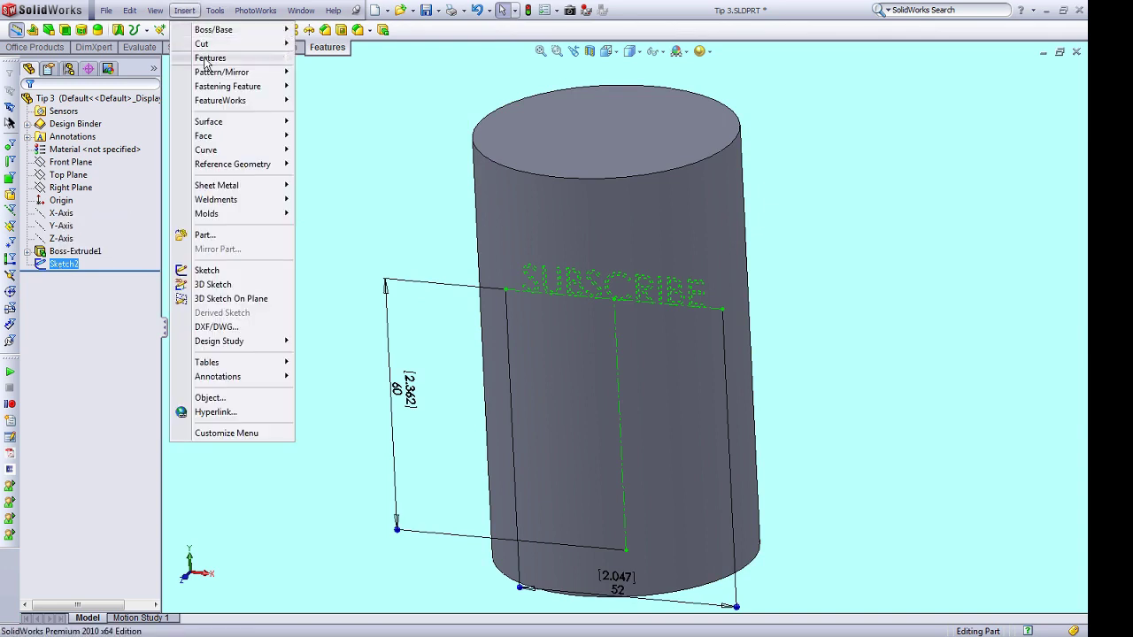
Emboss-wrap the SUBSCRIBE sketch 5 mm deep onto the cylinder's side face
mouse_move(208, 59)
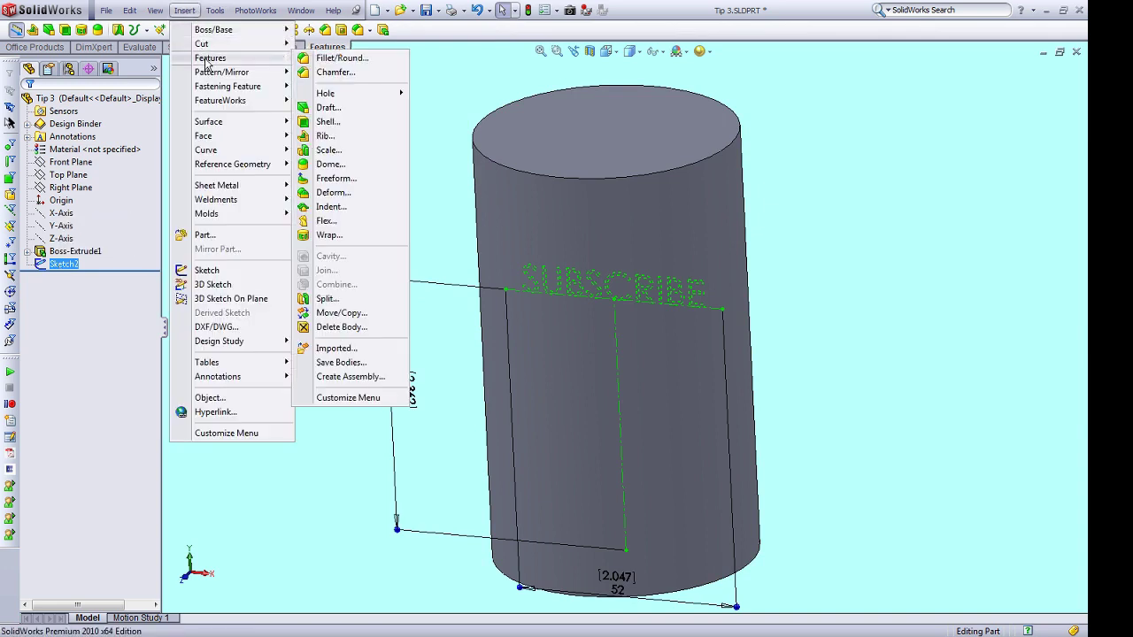
left_click(326, 236)
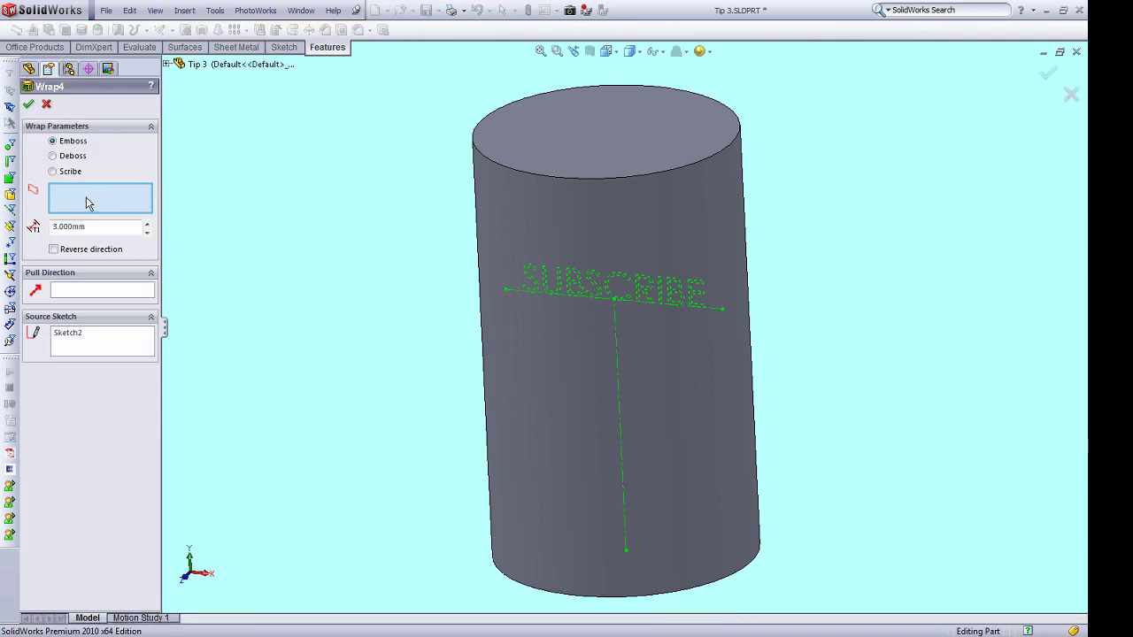
left_click(500, 234)
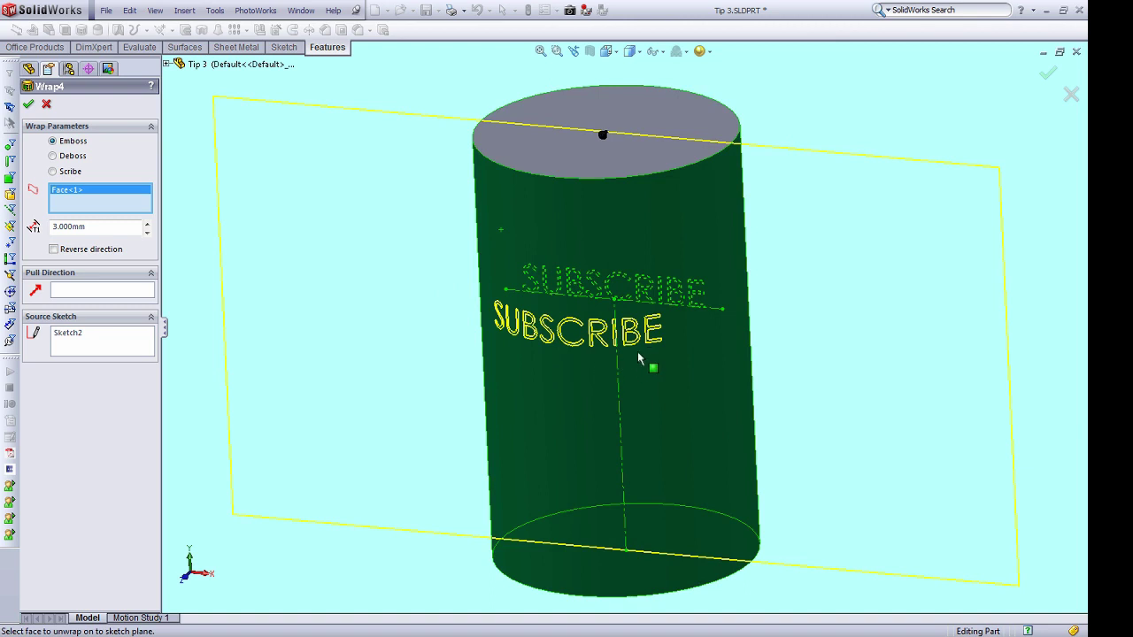
left_click(88, 226)
type("5mm")
key("Return")
left_click(29, 104)
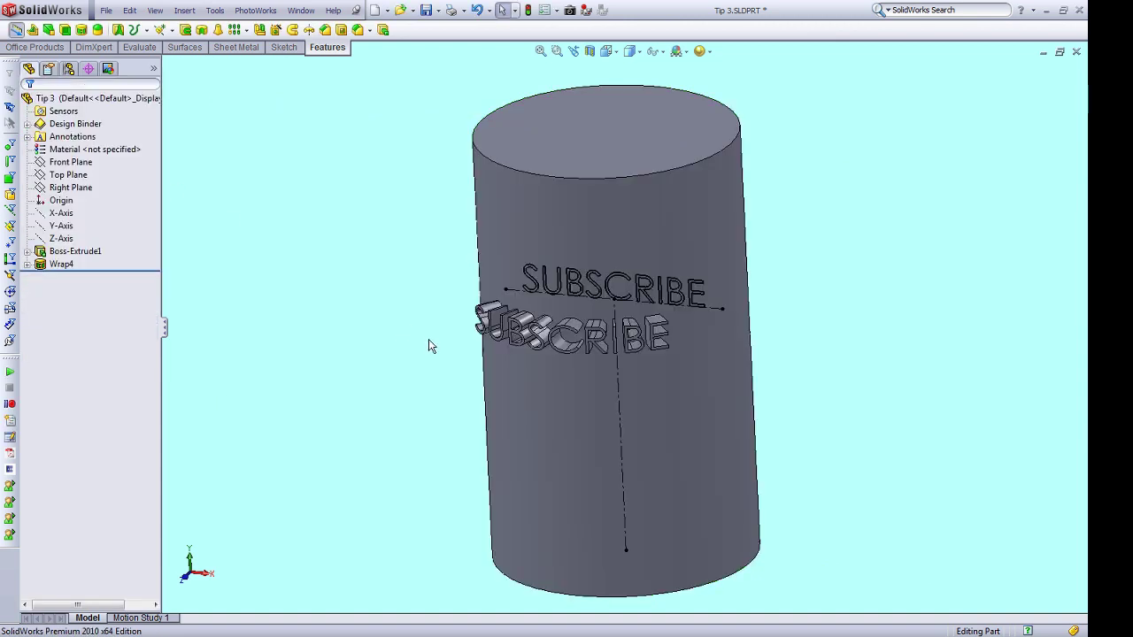
middle_click_drag(430, 344, 413, 363)
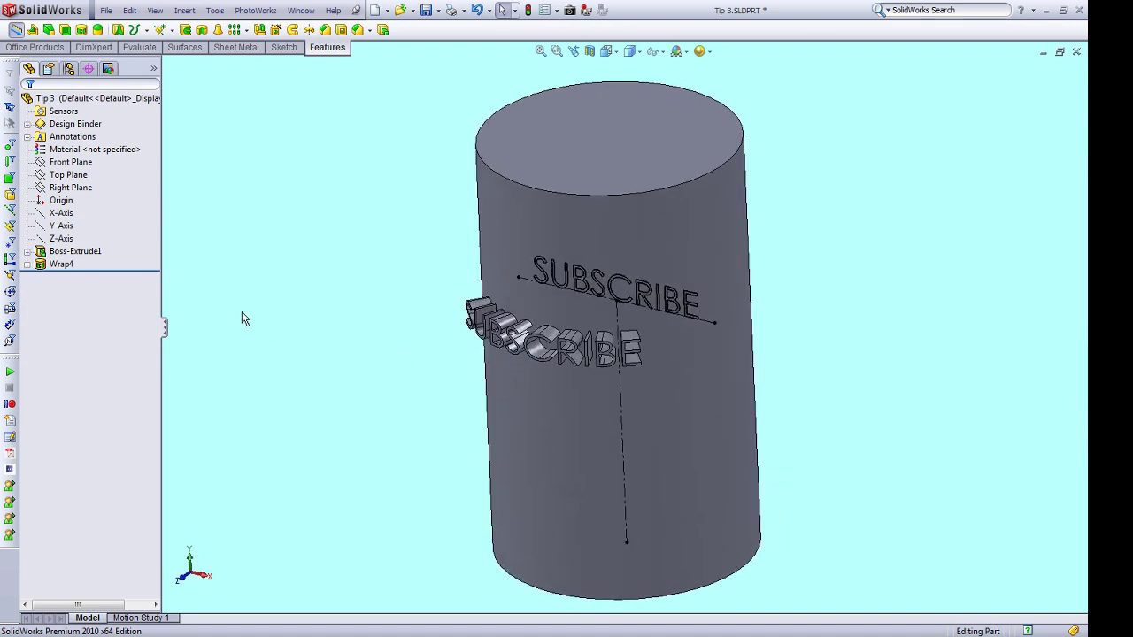
Switch Wrap4 to Deboss so SUBSCRIBE is cut into the cylinder, then orbit to inspect it
left_click(66, 265)
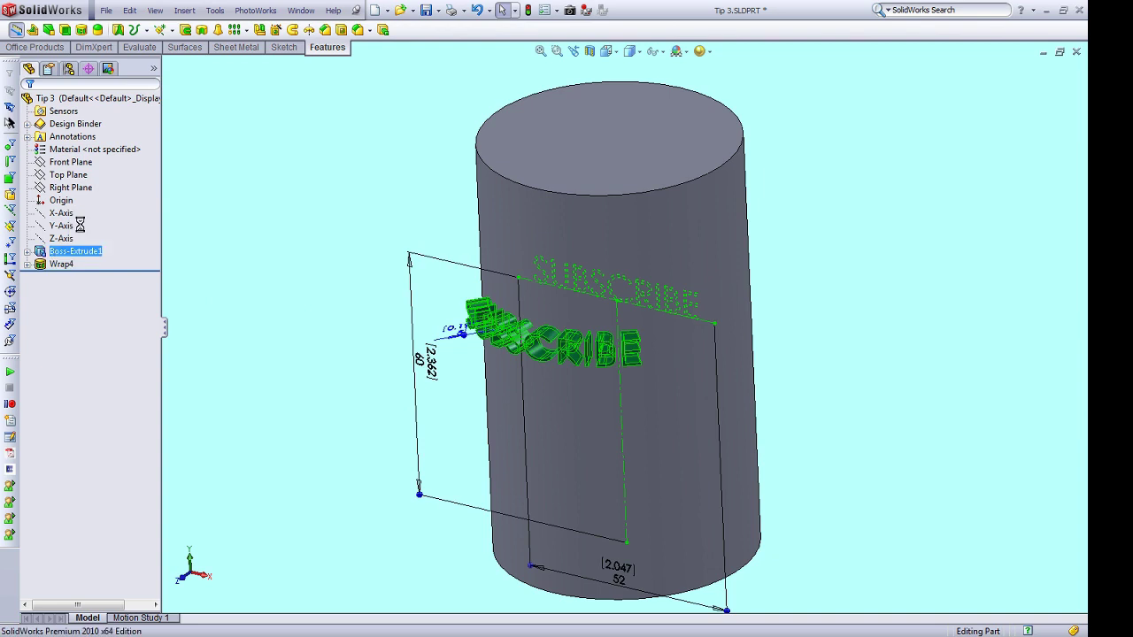
left_click(81, 227)
left_click(74, 157)
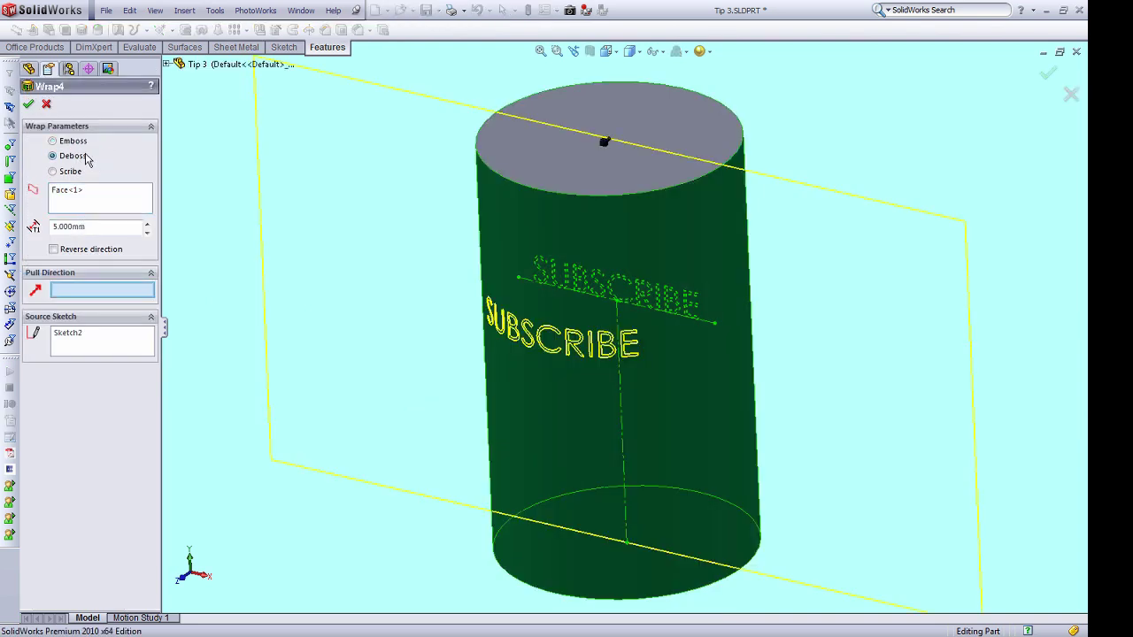
left_click(28, 105)
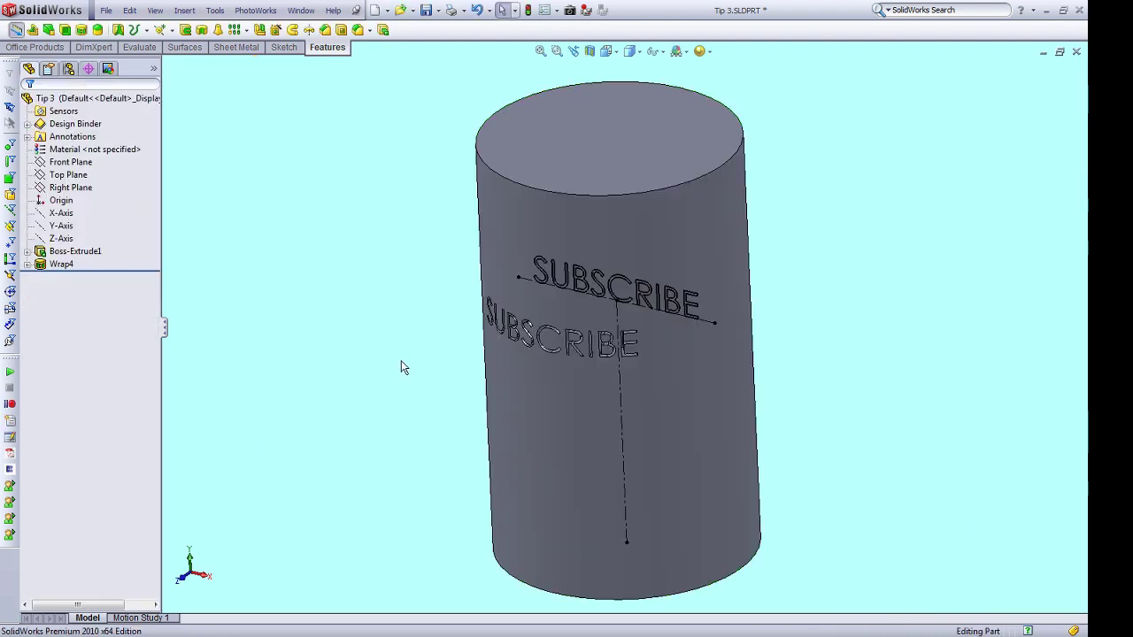
middle_click_drag(399, 367, 440, 372)
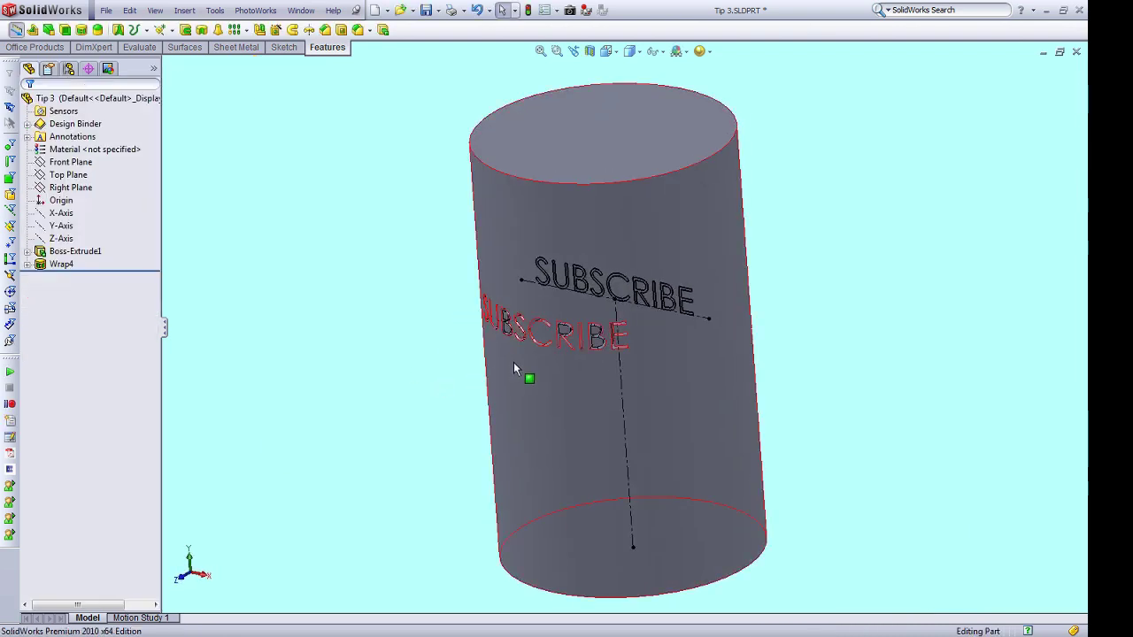
middle_click_drag(529, 377, 545, 345)
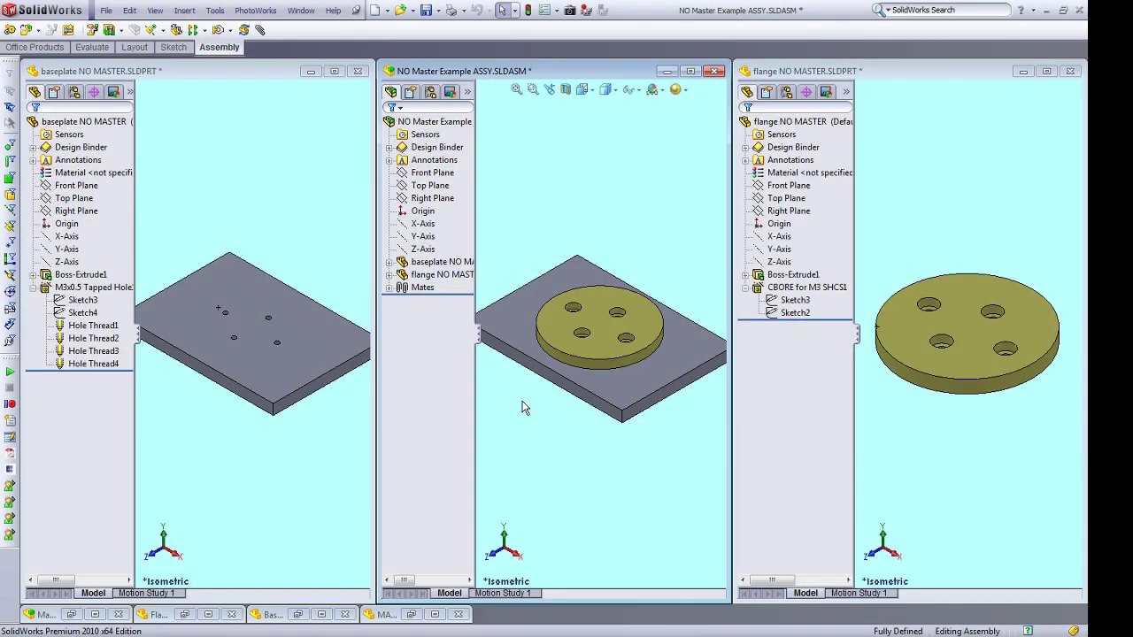
Orbit the assembly view of the flange sitting on the baseplate
middle_click_drag(524, 471, 541, 415)
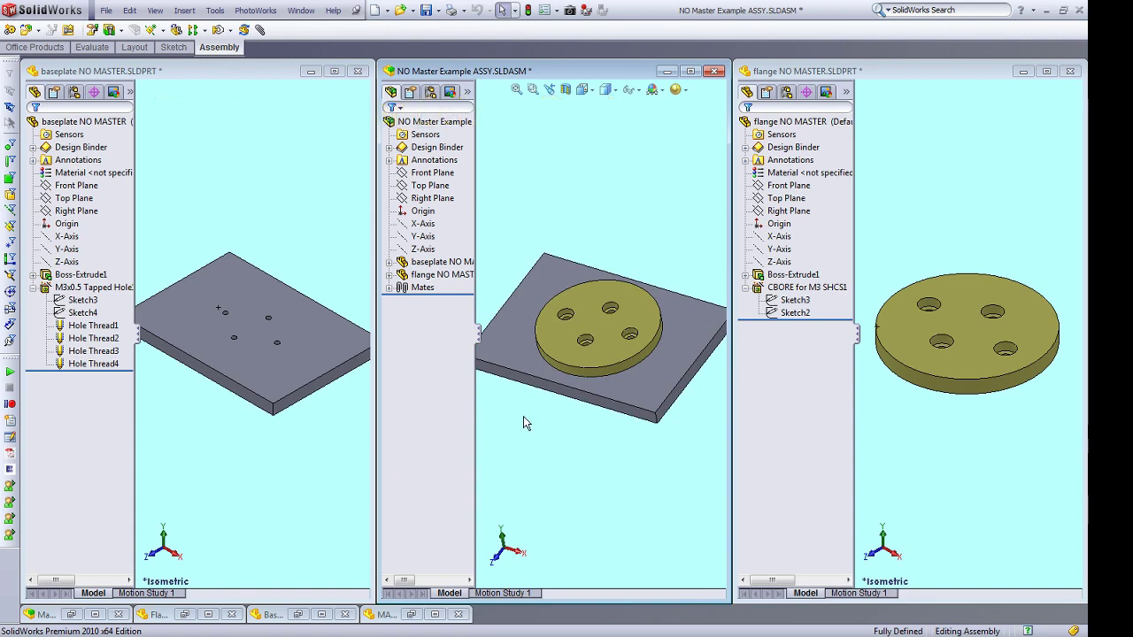
Pick the flange and the baseplate in the assembly, then clear the selection
left_click(606, 357)
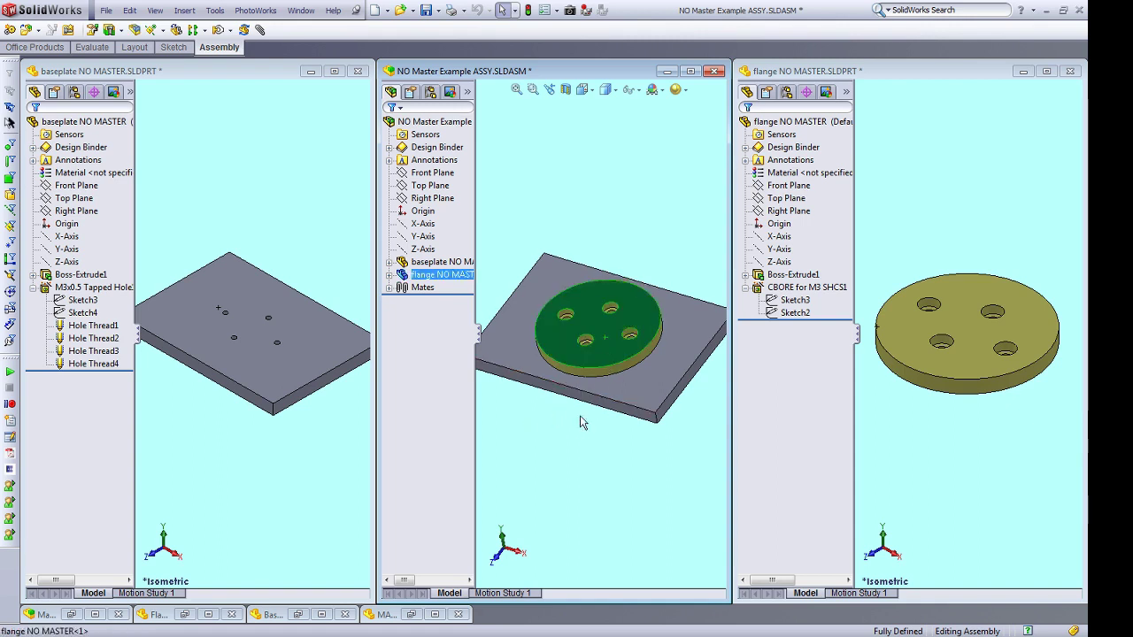
left_click(567, 440)
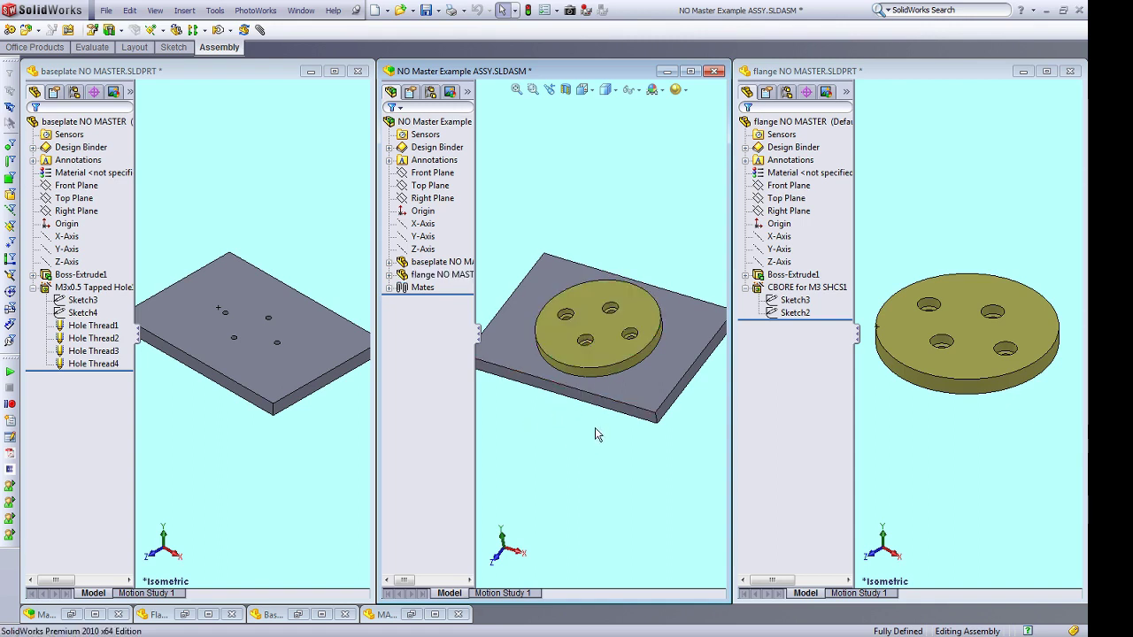
left_click(641, 389)
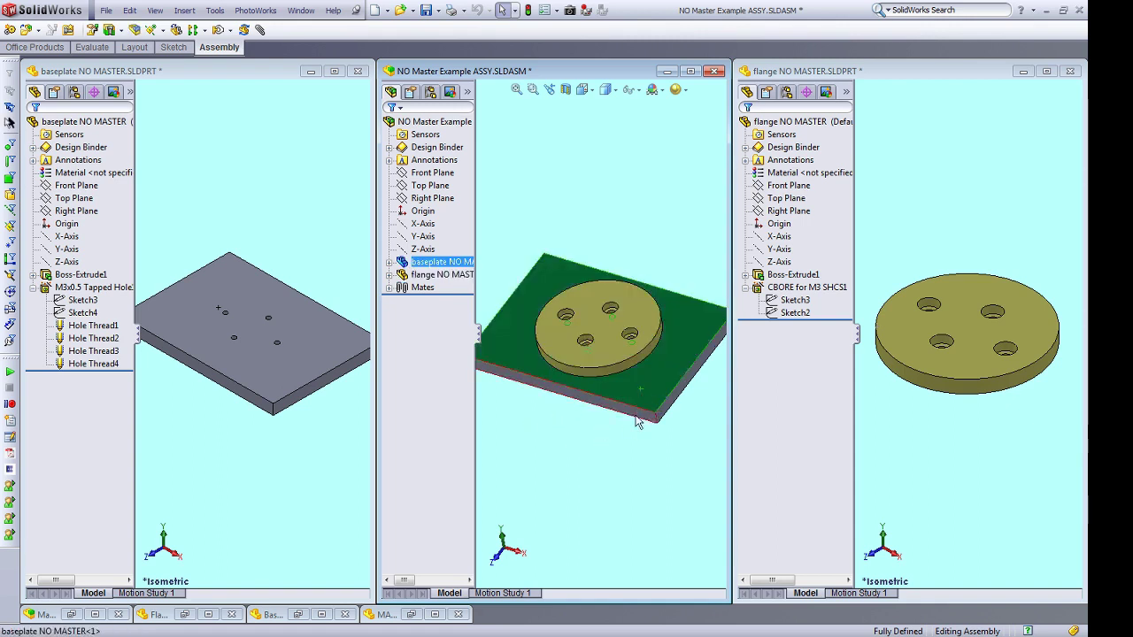
left_click(550, 449)
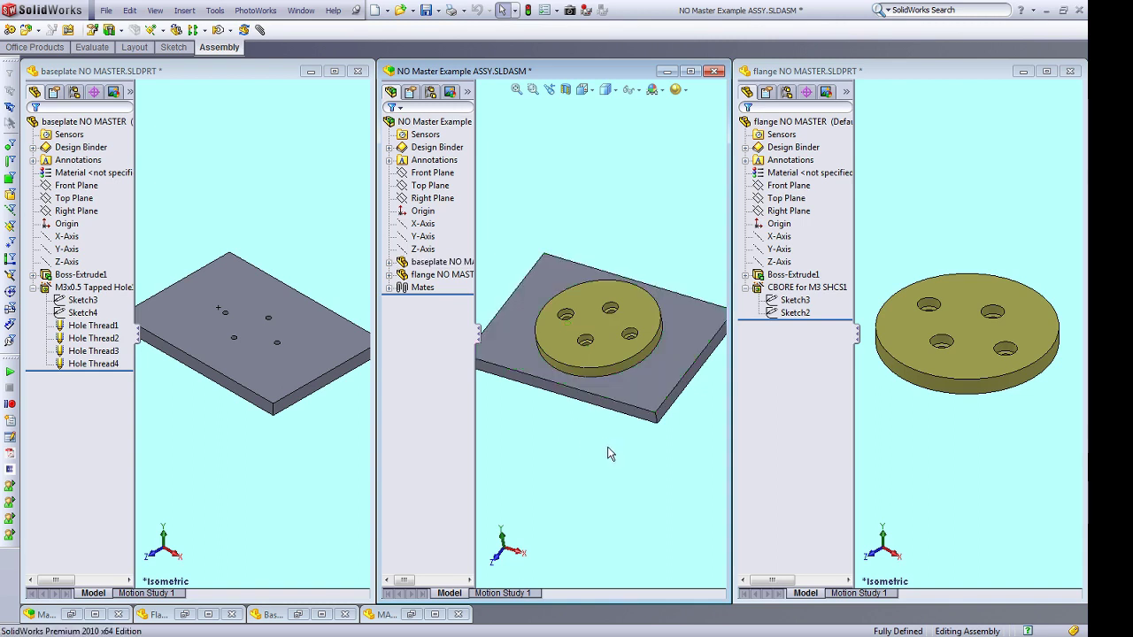
Change the flange Sketch3 hole spacing from 30 to 40 and rebuild the assembly
left_click(795, 301)
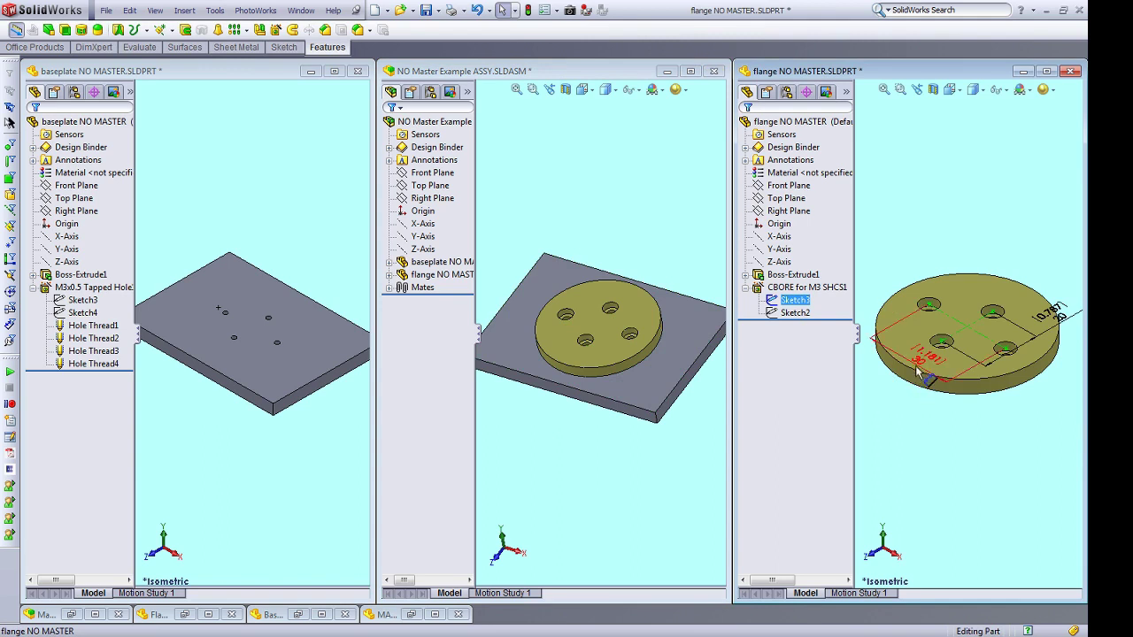
left_click(918, 361)
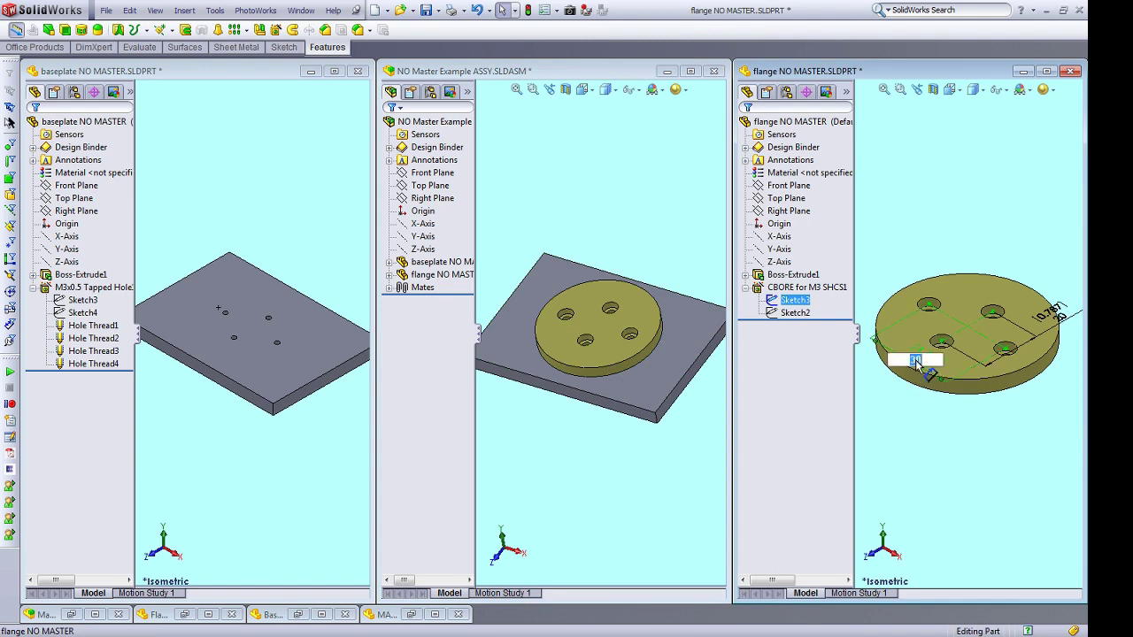
type("40")
key("Return")
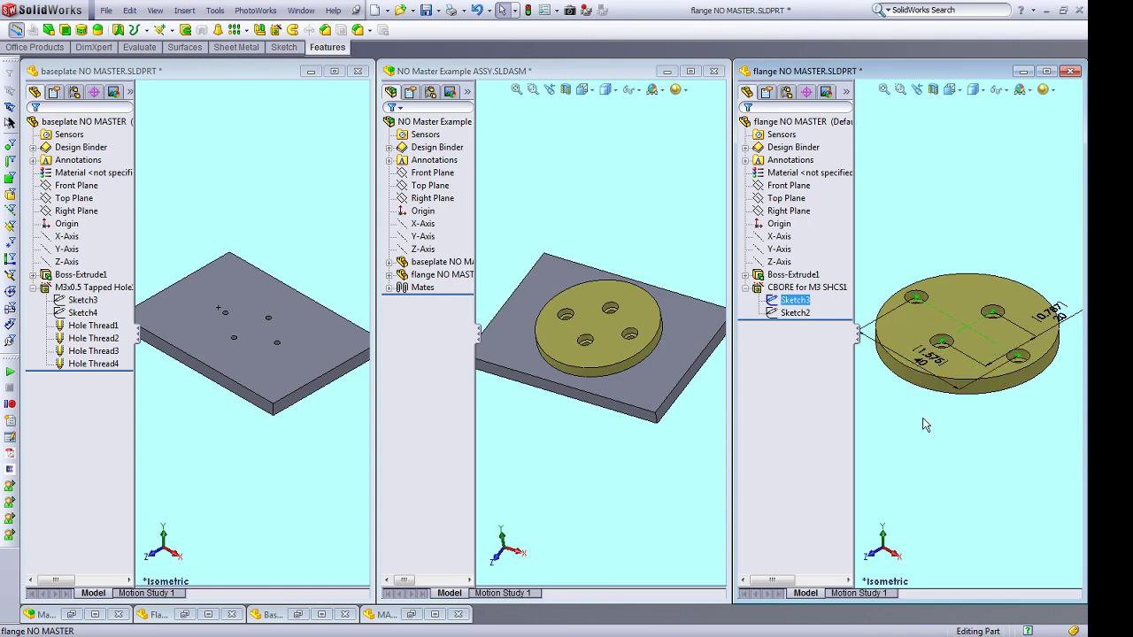
left_click(923, 433)
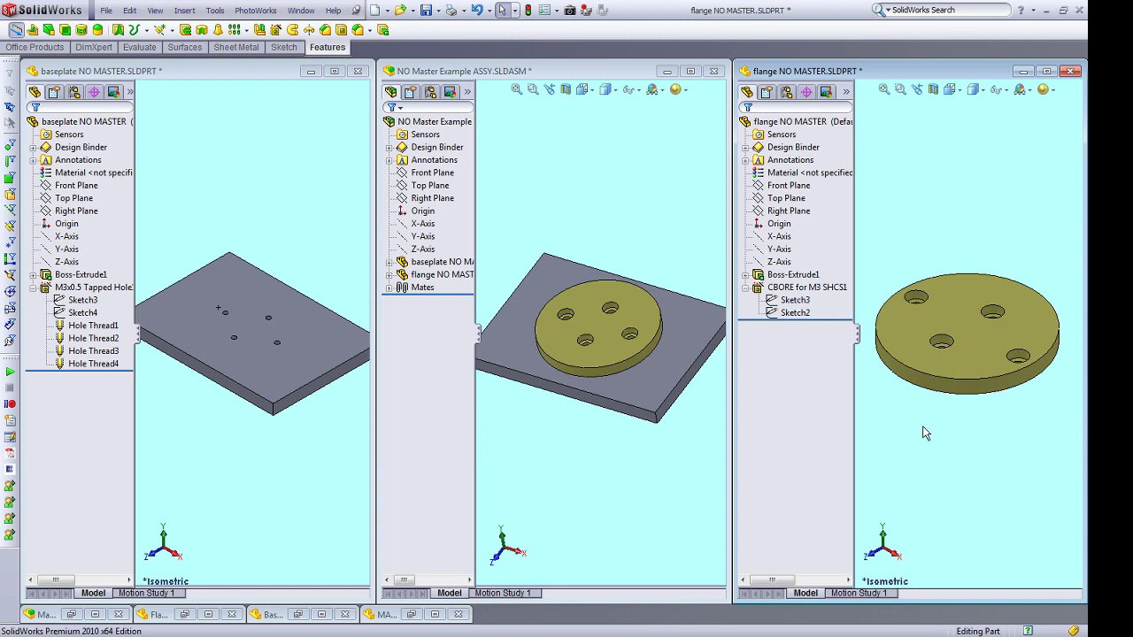
left_click(631, 476)
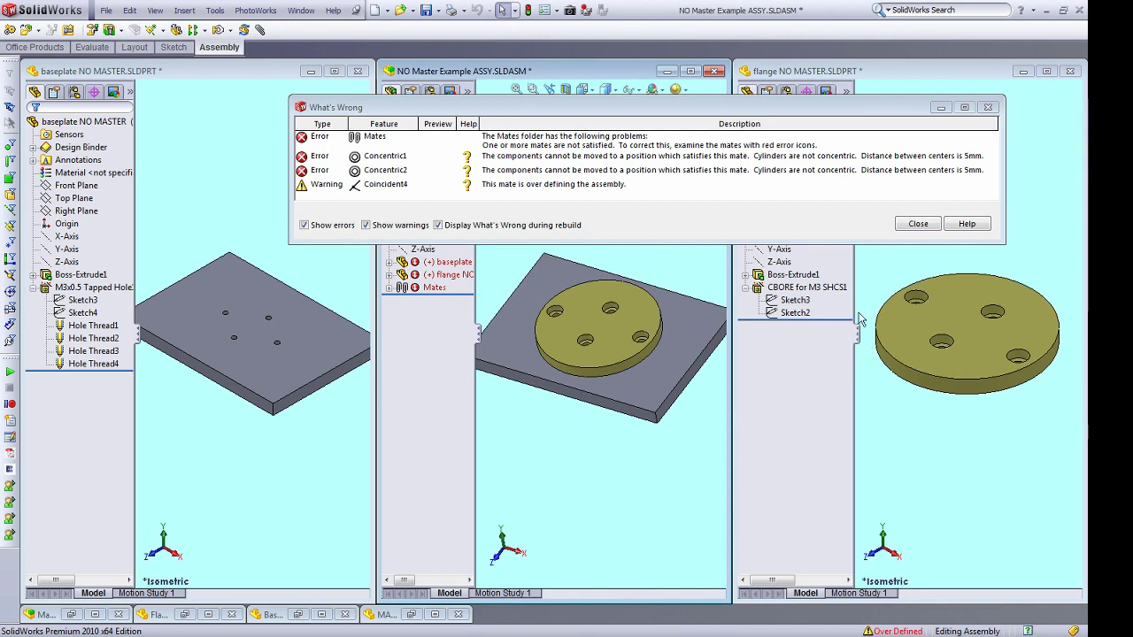
Dismiss the mate errors, adjust the baseplate Sketch3 hole spacing, and rebuild the assembly
left_click(918, 224)
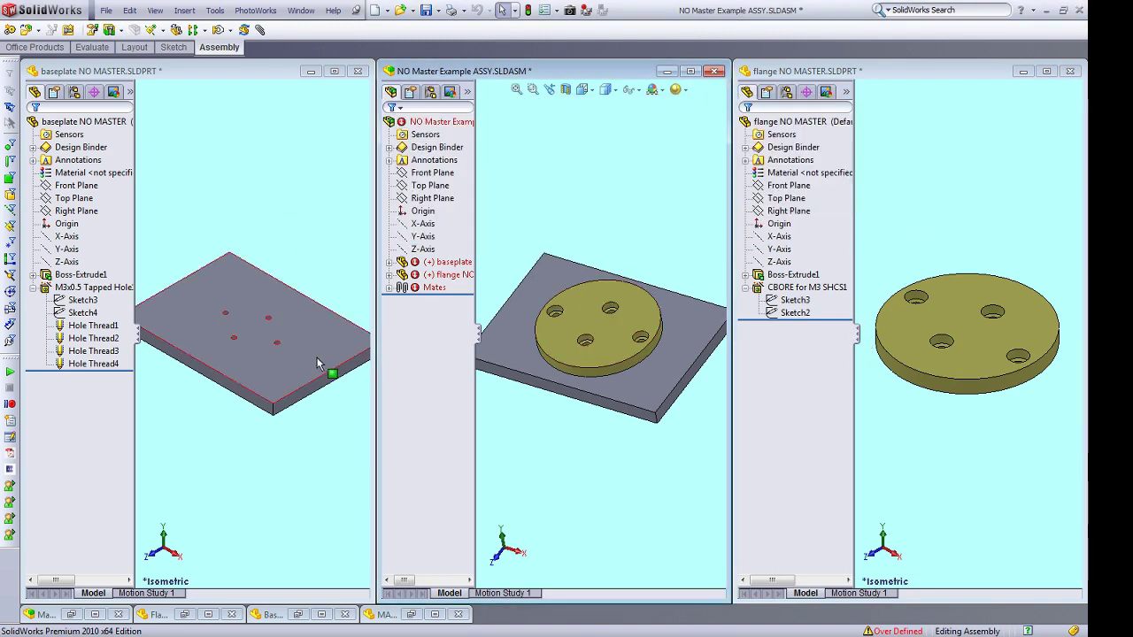
double_click(84, 301)
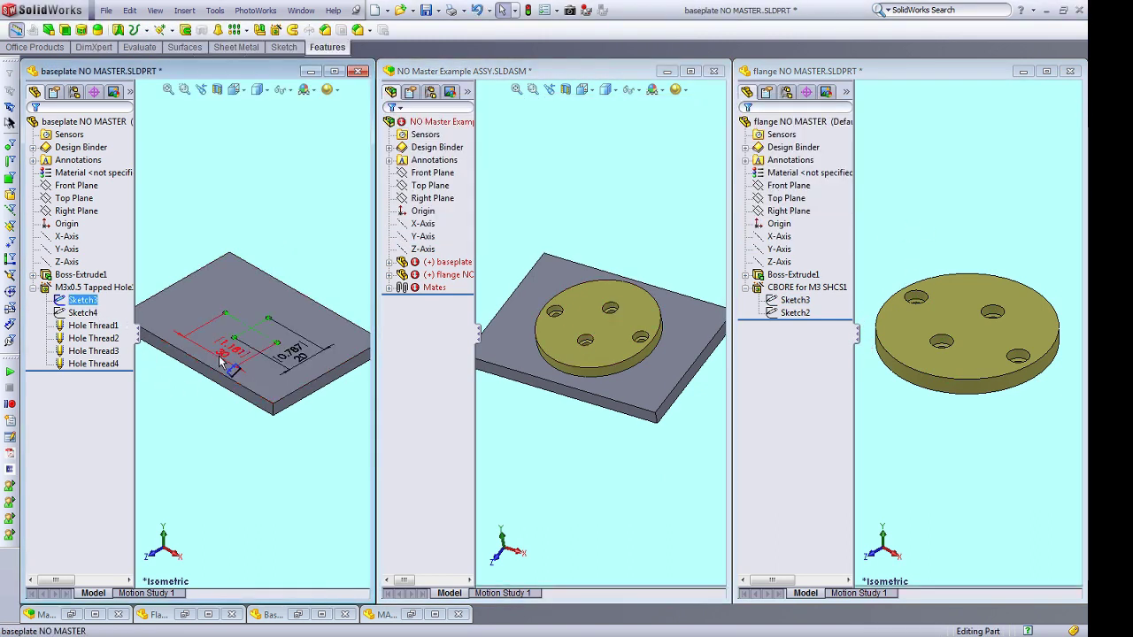
left_click(228, 434)
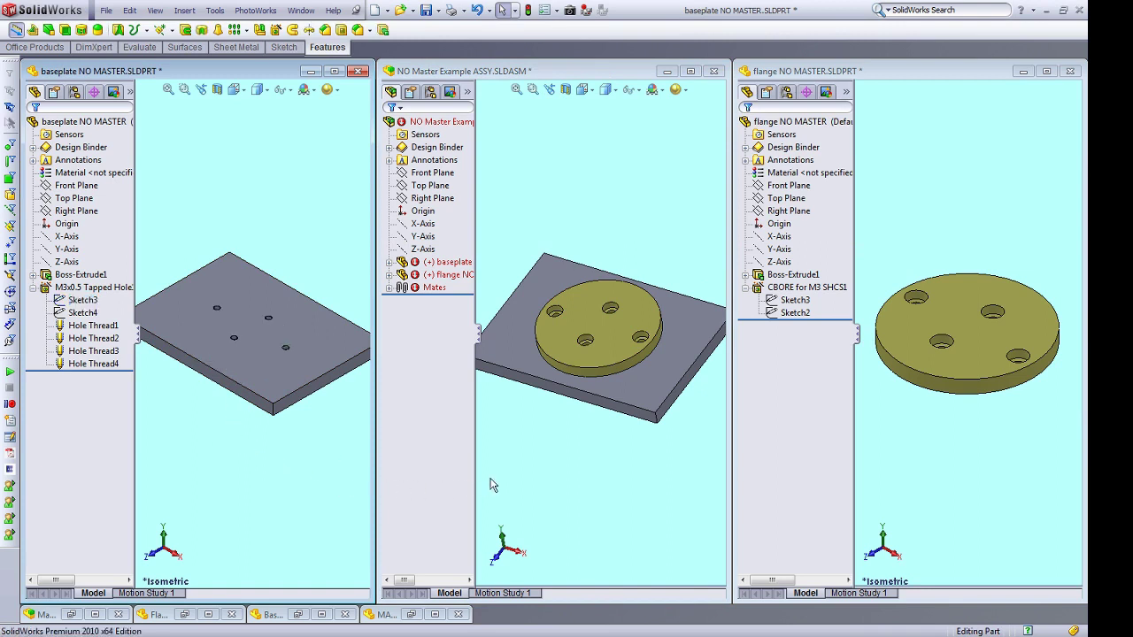
left_click(540, 463)
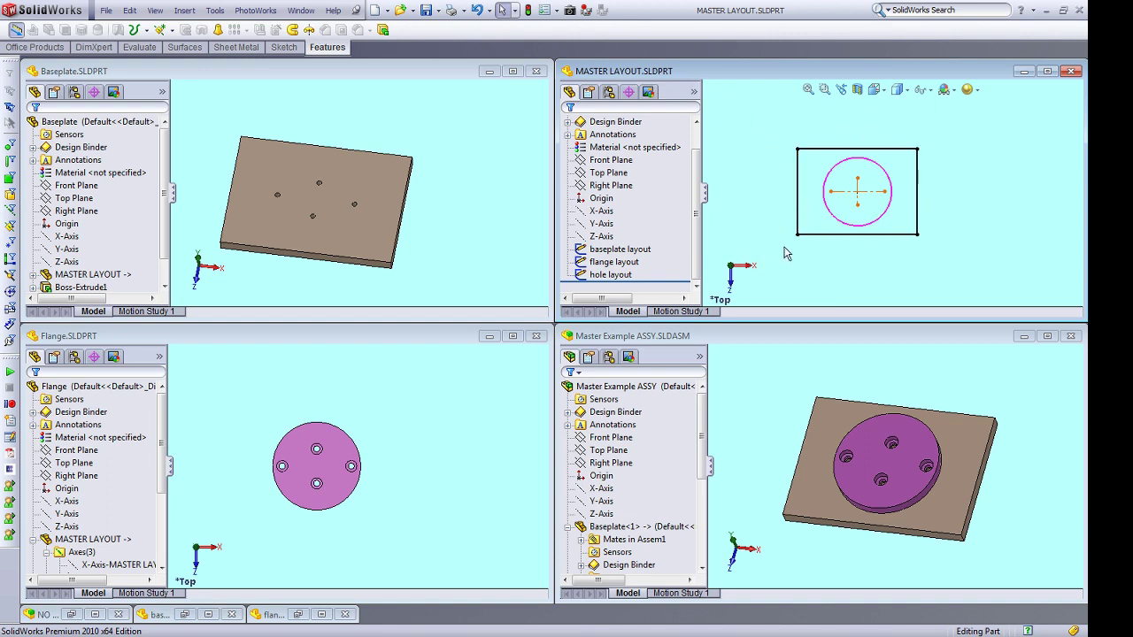
Change the MASTER LAYOUT hole spacing from 40 to 30 and view the updated assembly
left_click(618, 277)
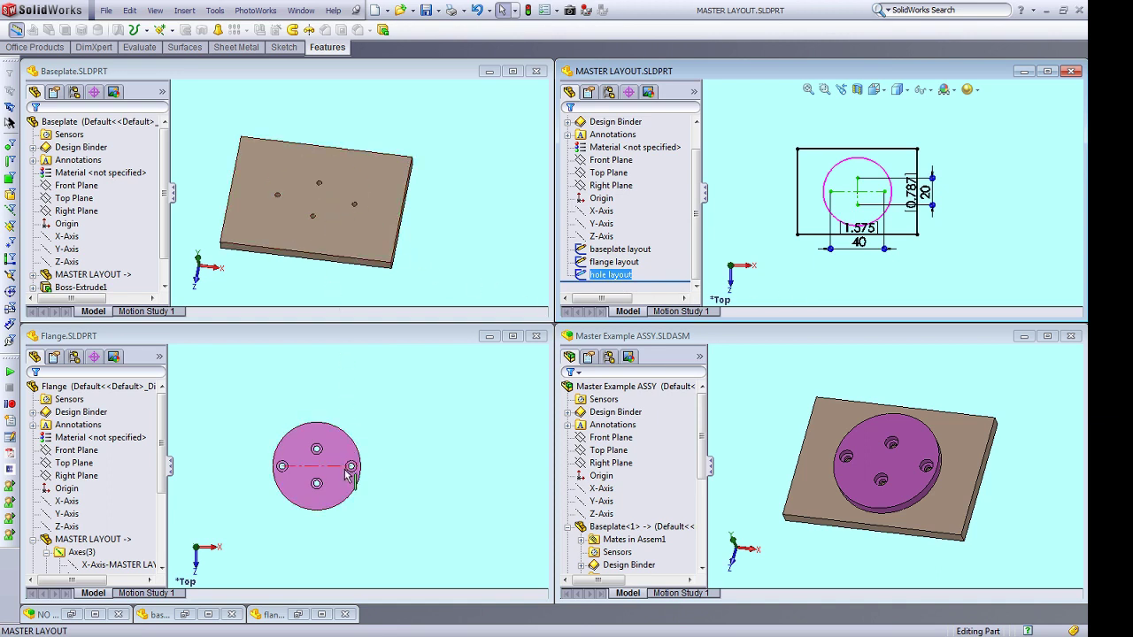
double_click(859, 244)
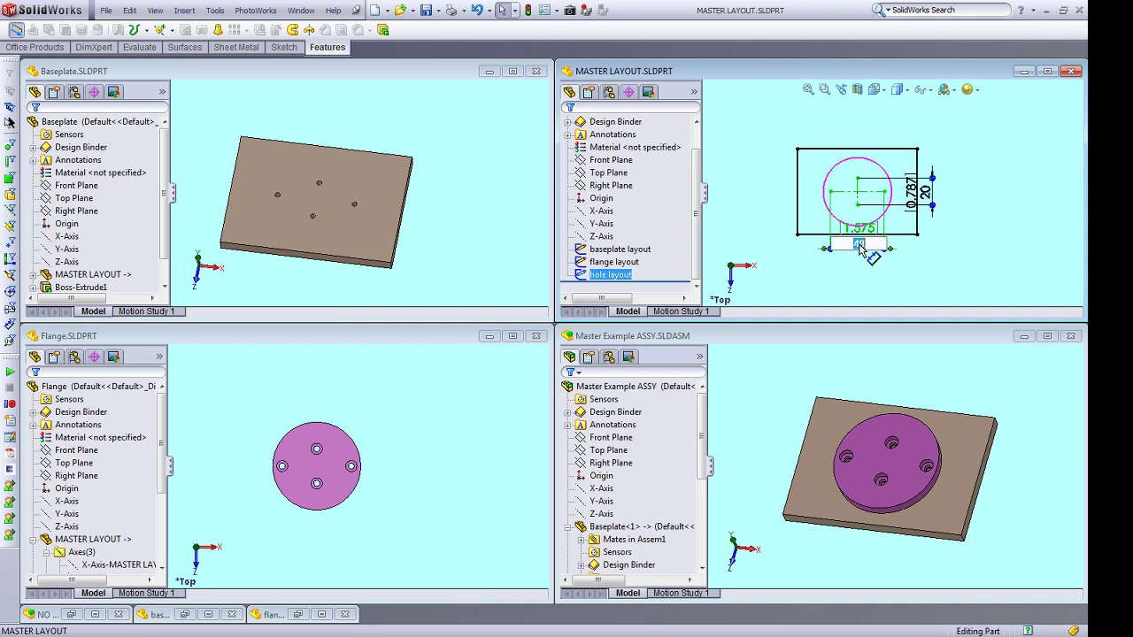
type("30")
key("Return")
left_click(852, 283)
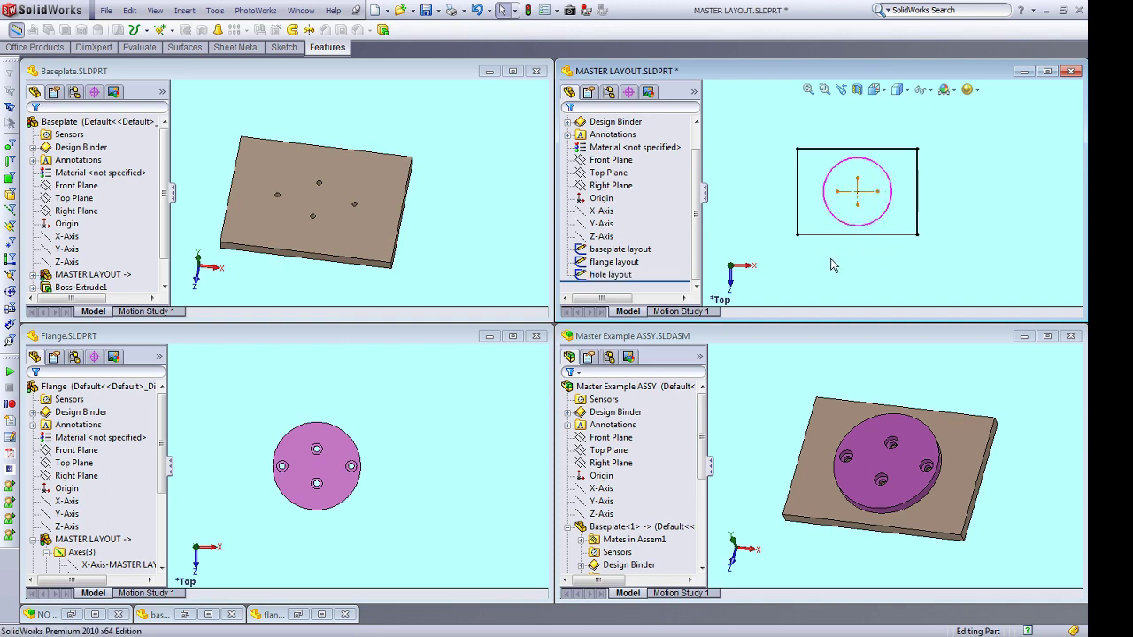
left_click(779, 383)
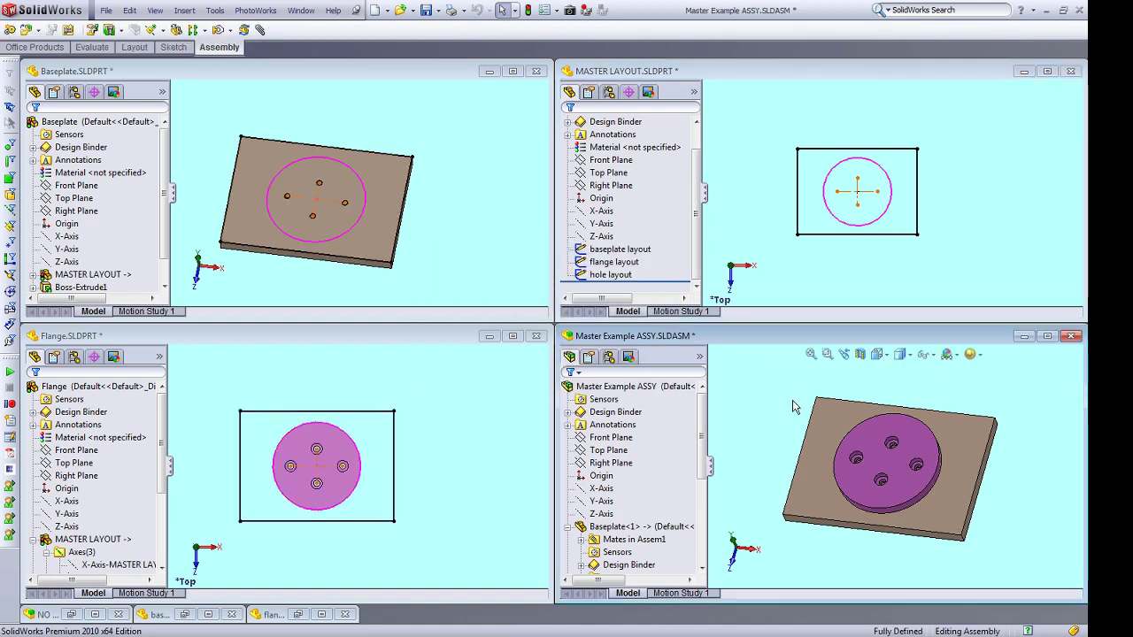
middle_click_drag(870, 444, 888, 471)
scroll(913, 478, "down", 2)
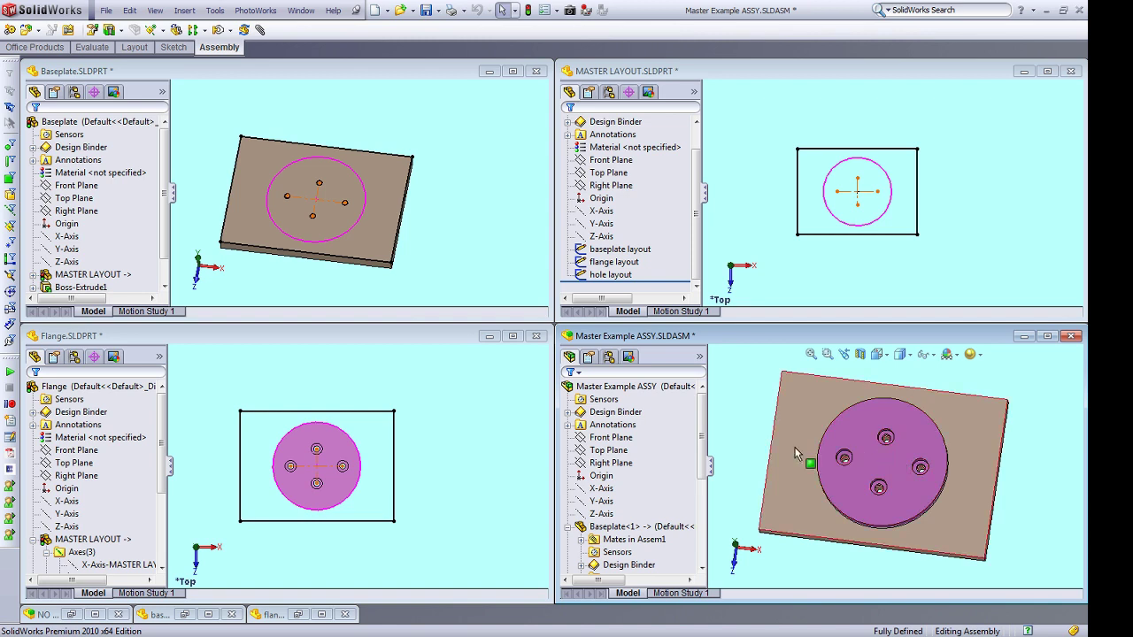
Measure the baseplate's hole spacing line to confirm it is 30 mm
left_click(505, 427)
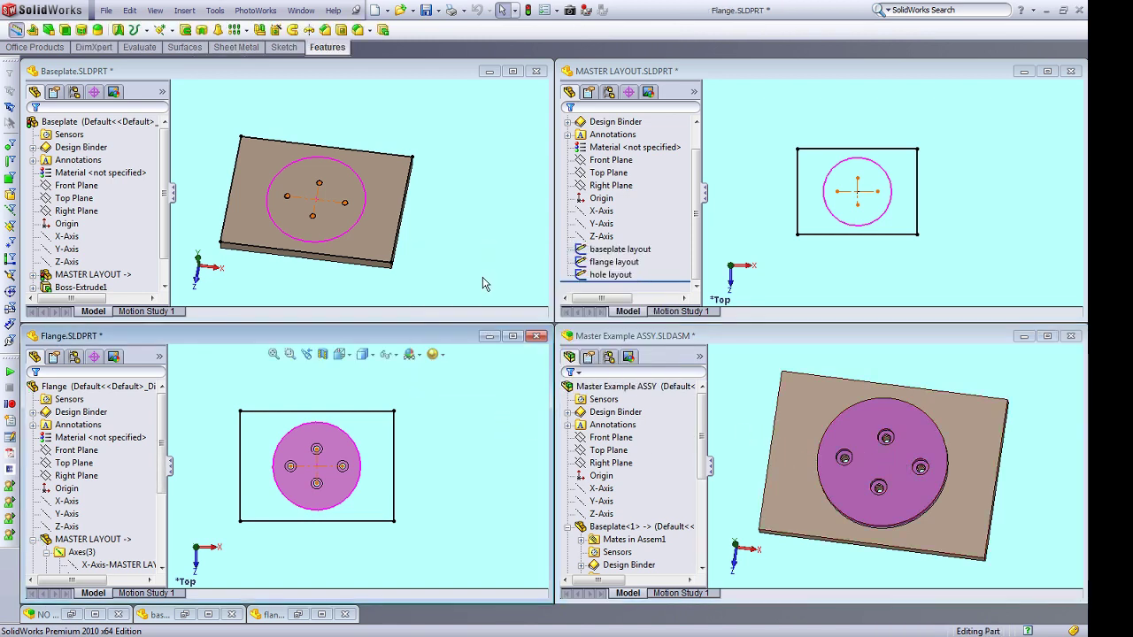
left_click(472, 218)
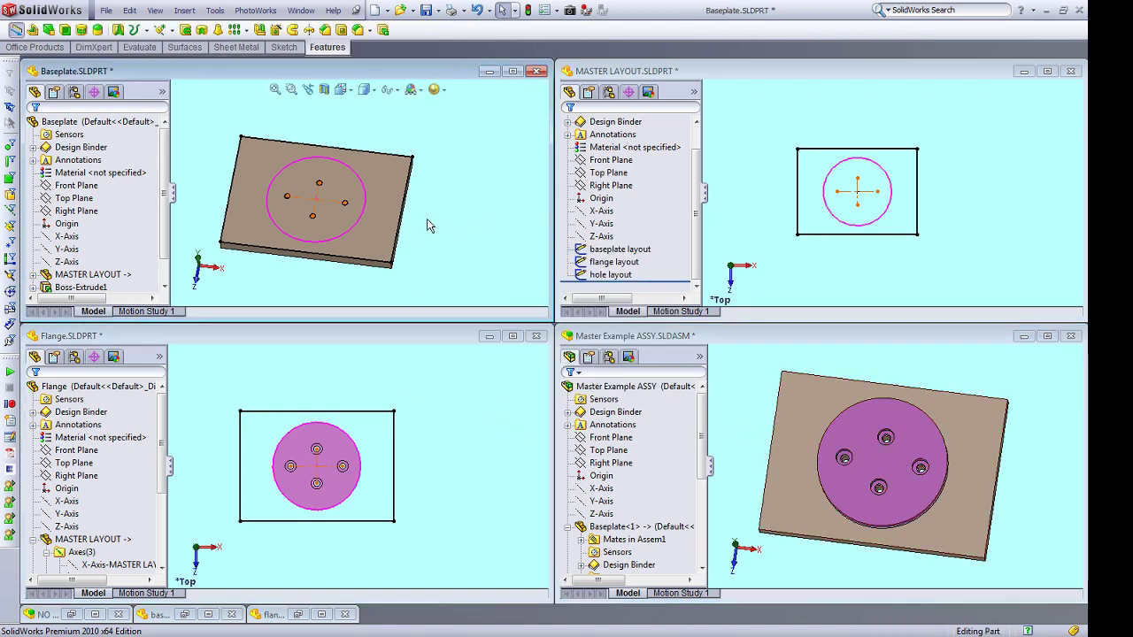
left_click(335, 205)
key("m")
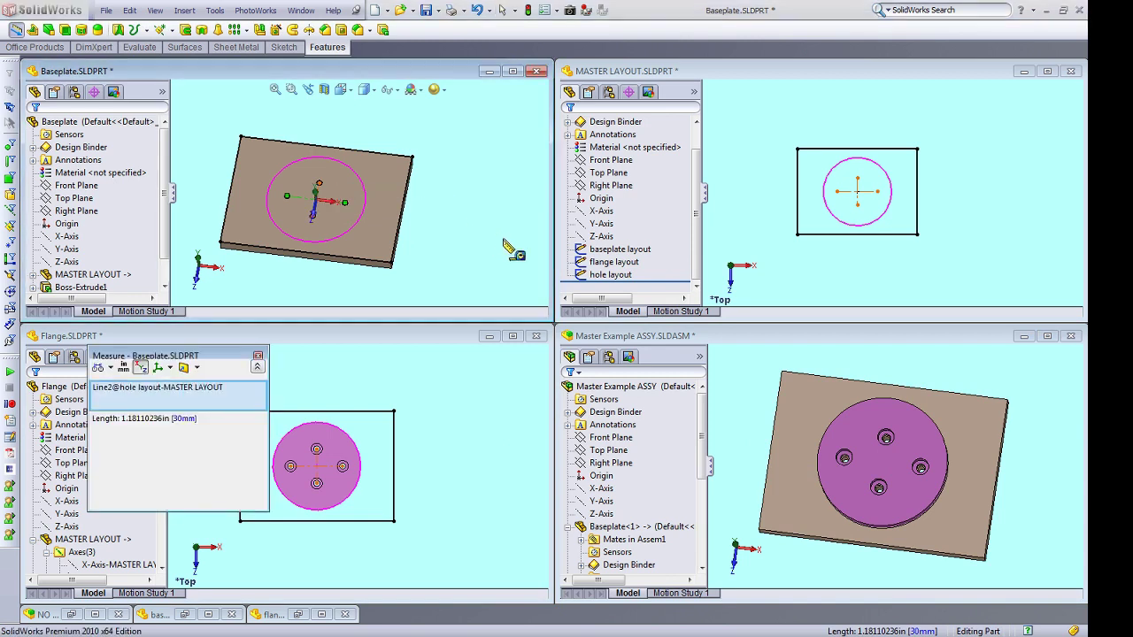
key("Escape")
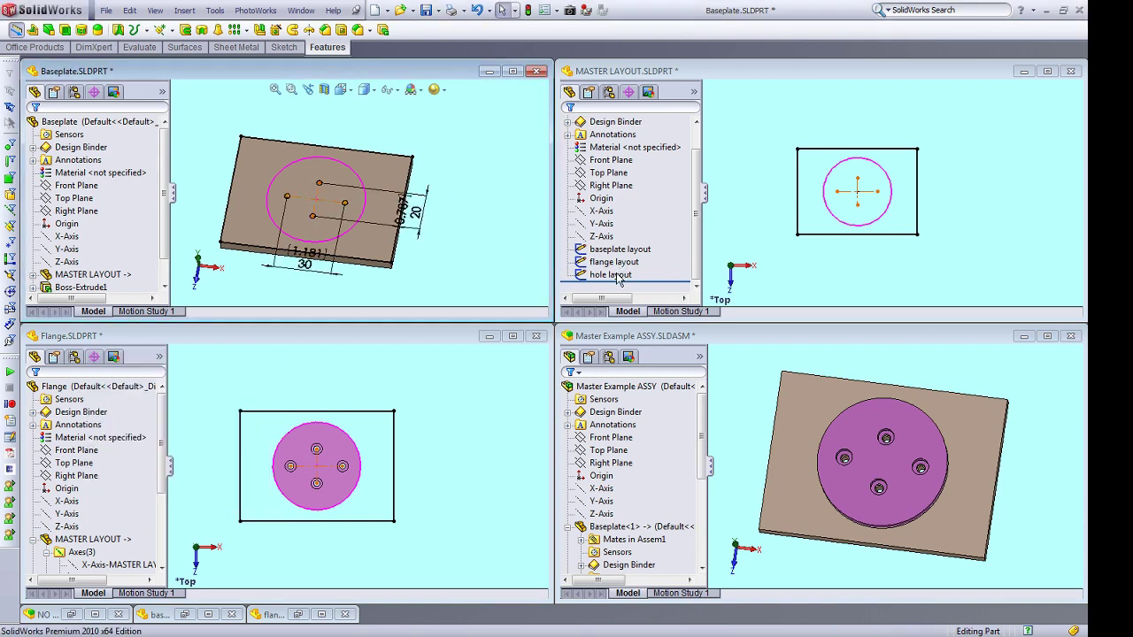
Set the MASTER LAYOUT 30 hole spacing to the new value (4) and update the assembly
left_click(613, 275)
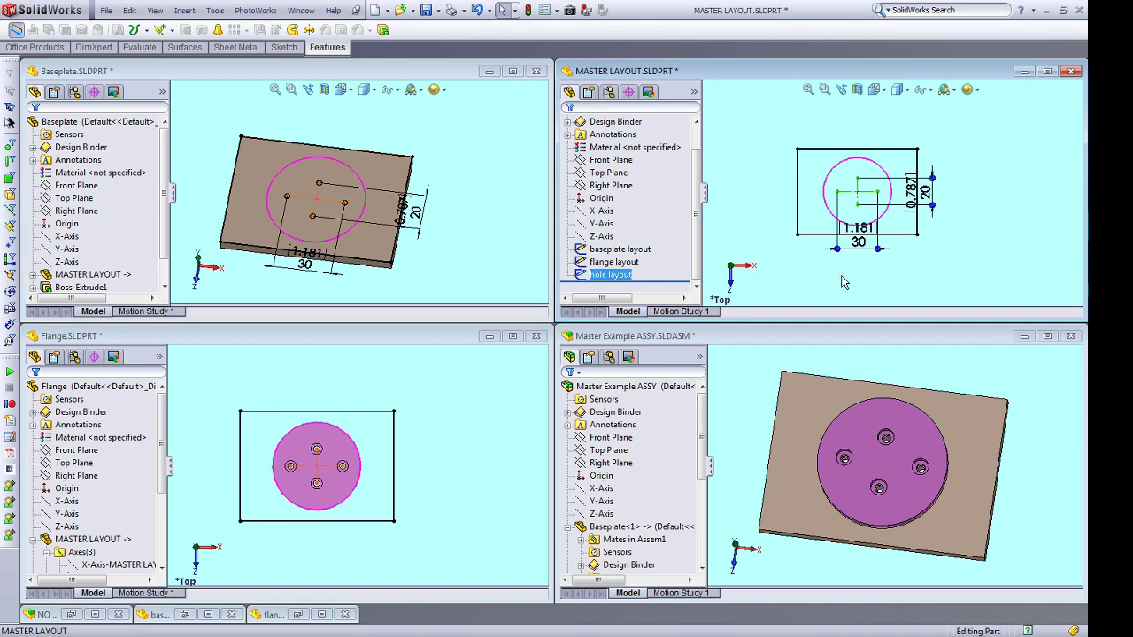
double_click(858, 242)
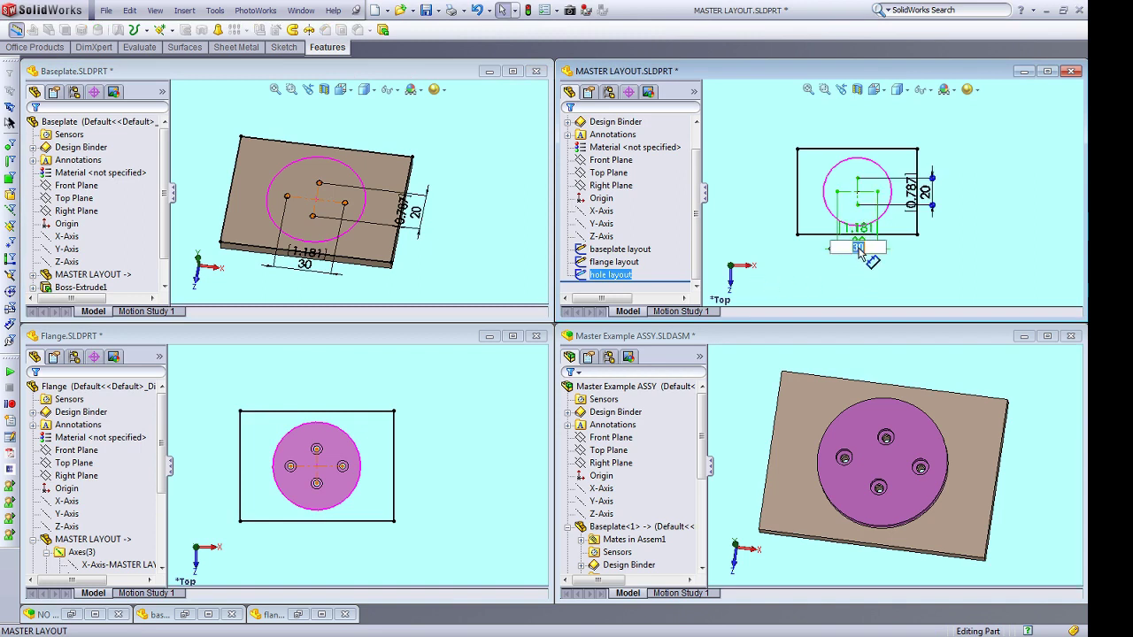
type("4")
key("Return")
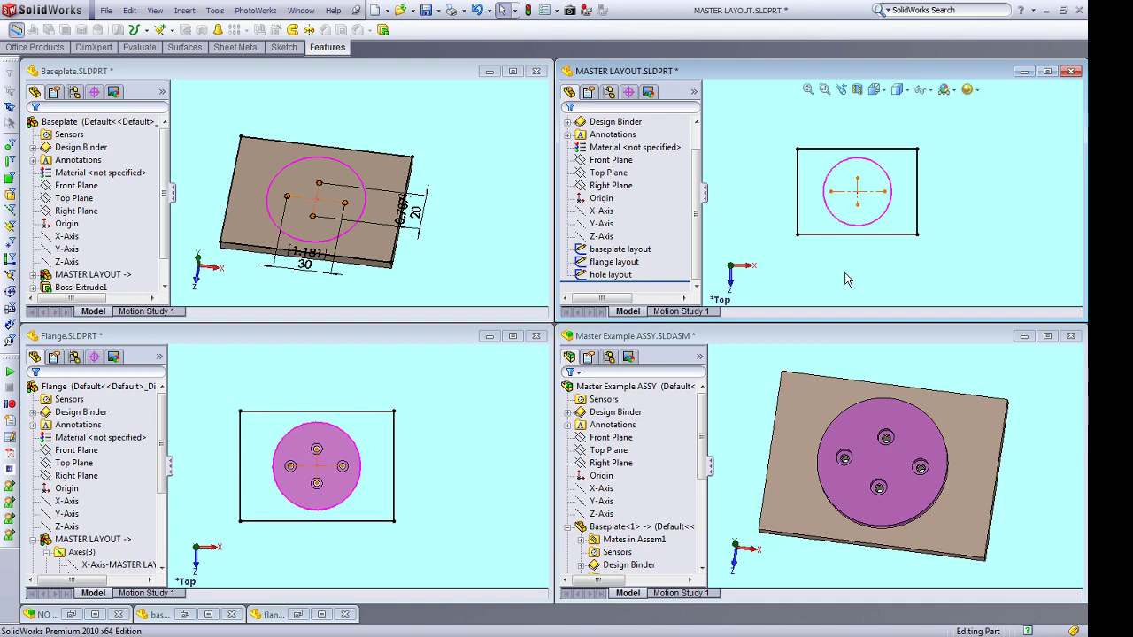
left_click(906, 355)
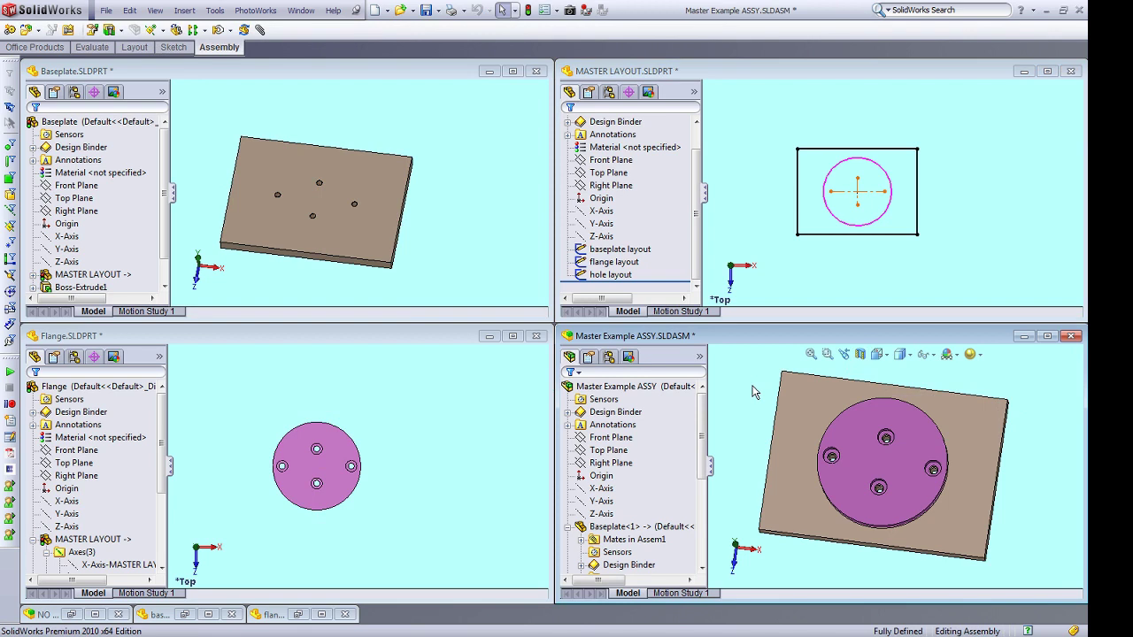
middle_click_drag(761, 440, 756, 410)
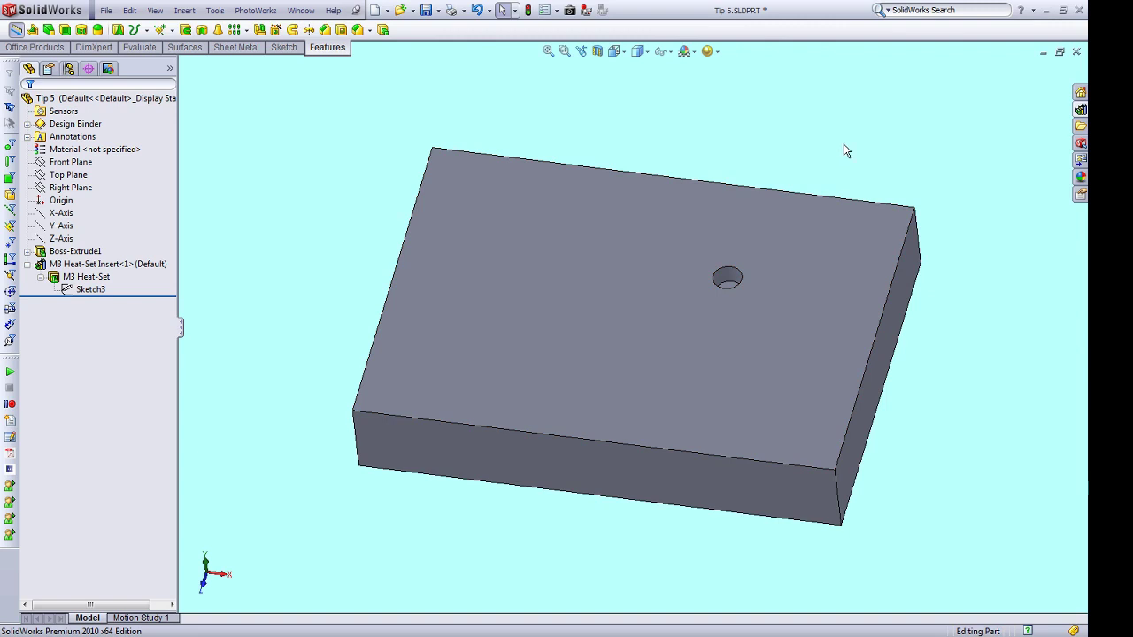
Open the Design Library, check the heat-set insert spreadsheet, and drag an M4 insert onto the top face
left_click(1081, 109)
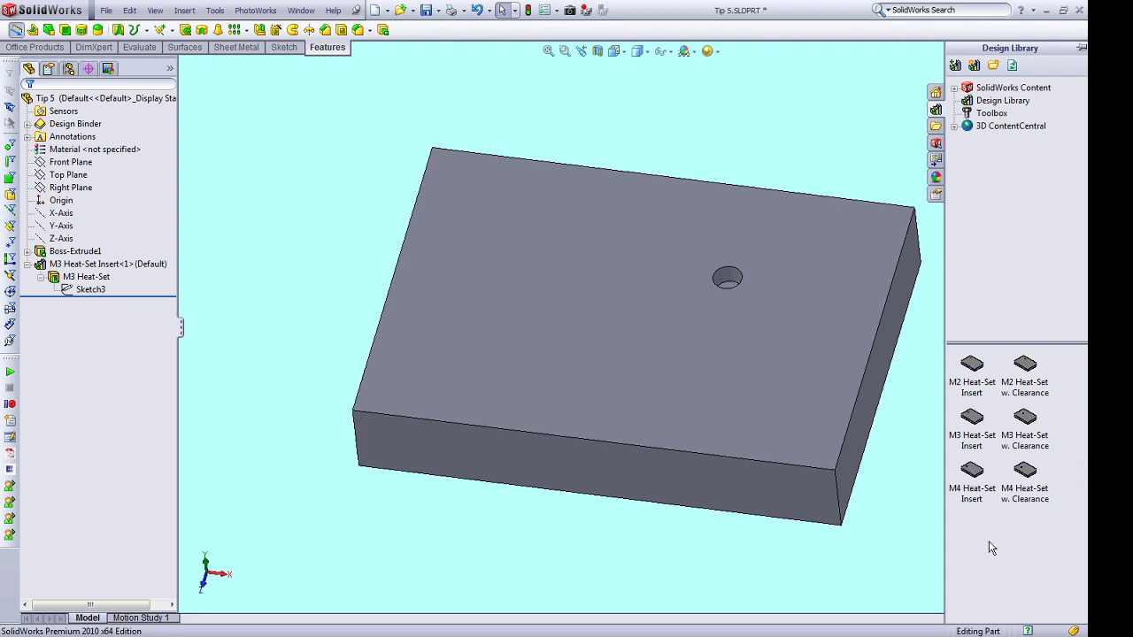
key("alt+Tab")
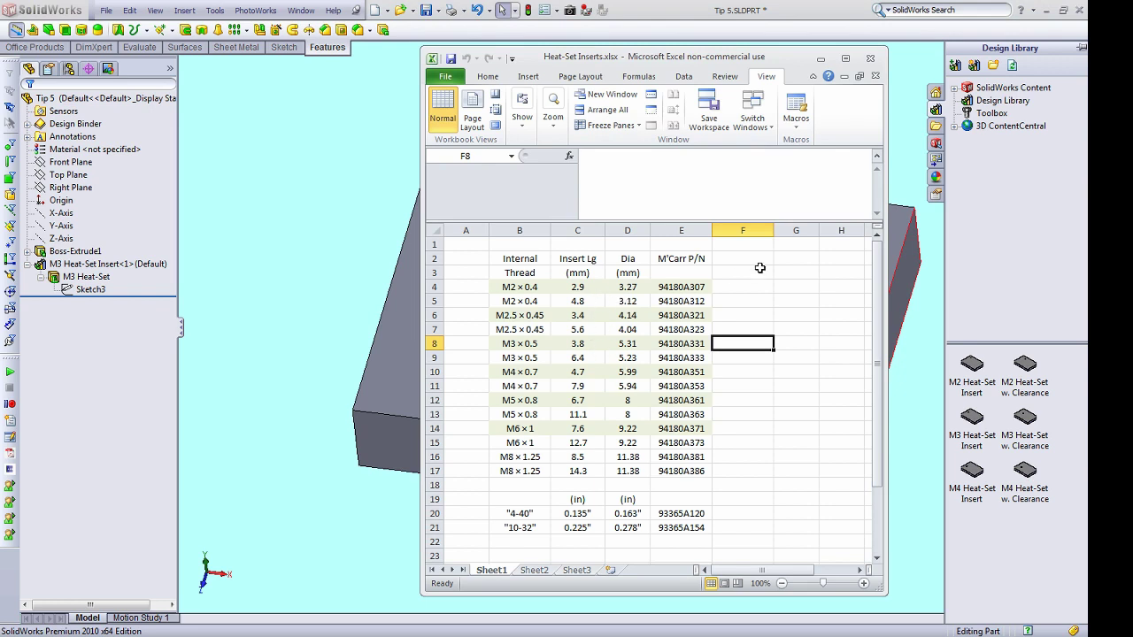
left_click(820, 59)
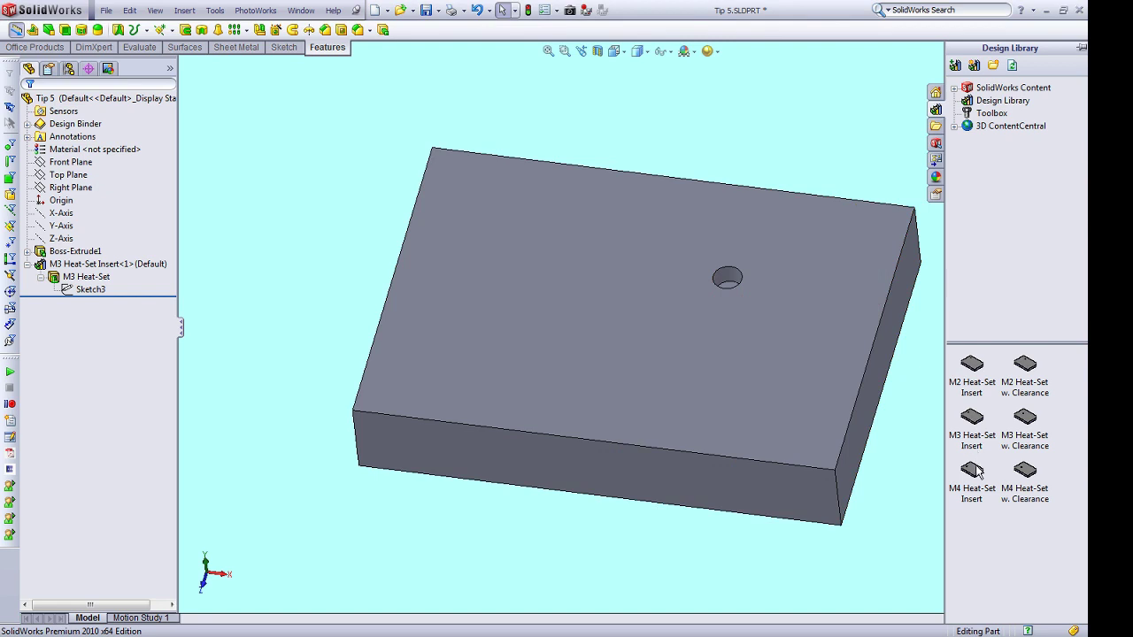
mouse_move(977, 479)
left_click_drag(977, 479, 651, 355)
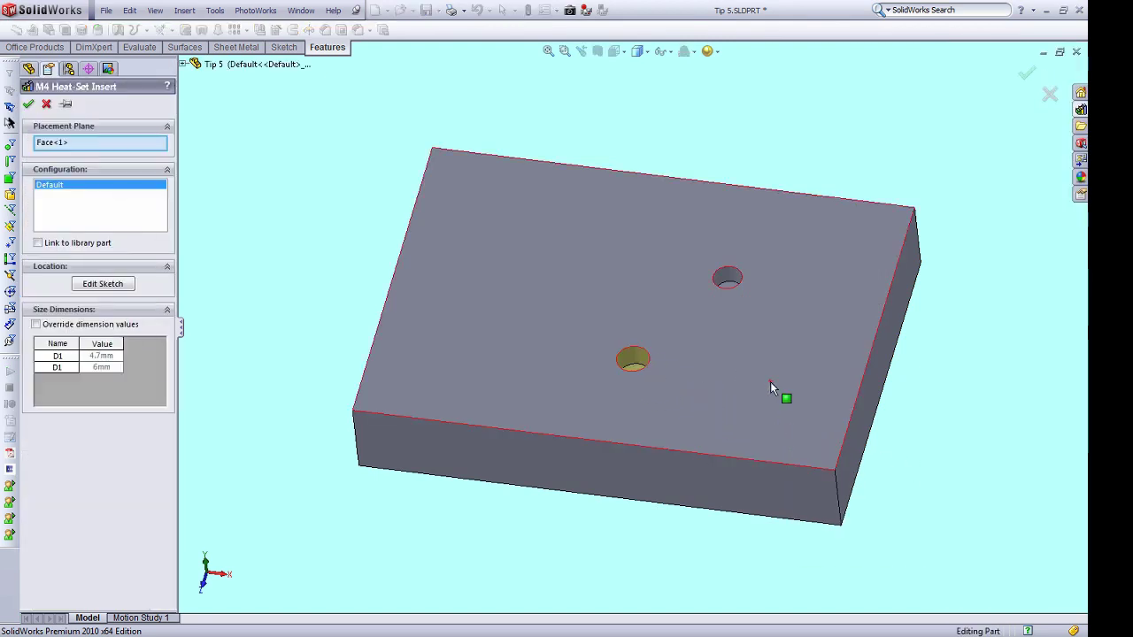
Confirm the M4 Heat-Set Insert pocket, check its edge diameter, then drag an M4 clearance insert onto the block
left_click(1027, 75)
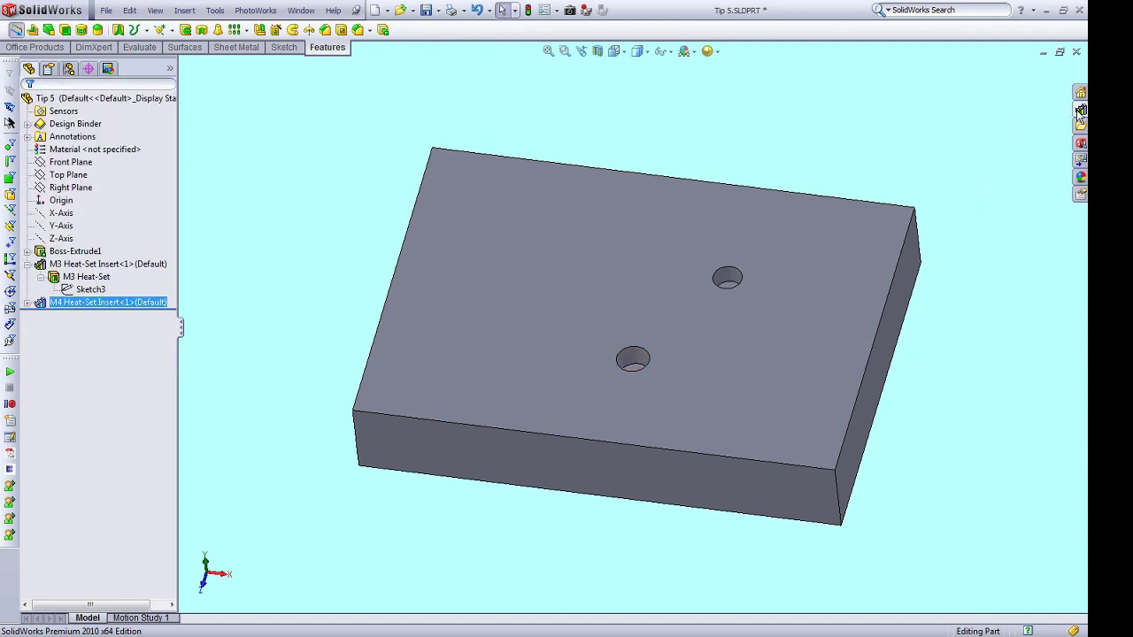
left_click(1081, 49)
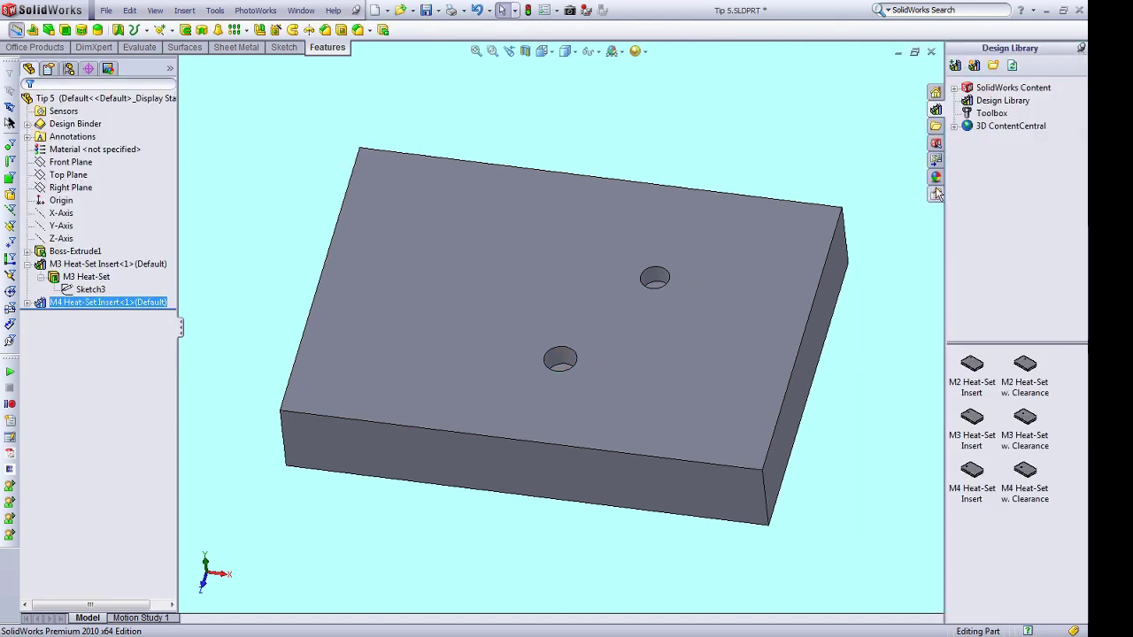
left_click(565, 361)
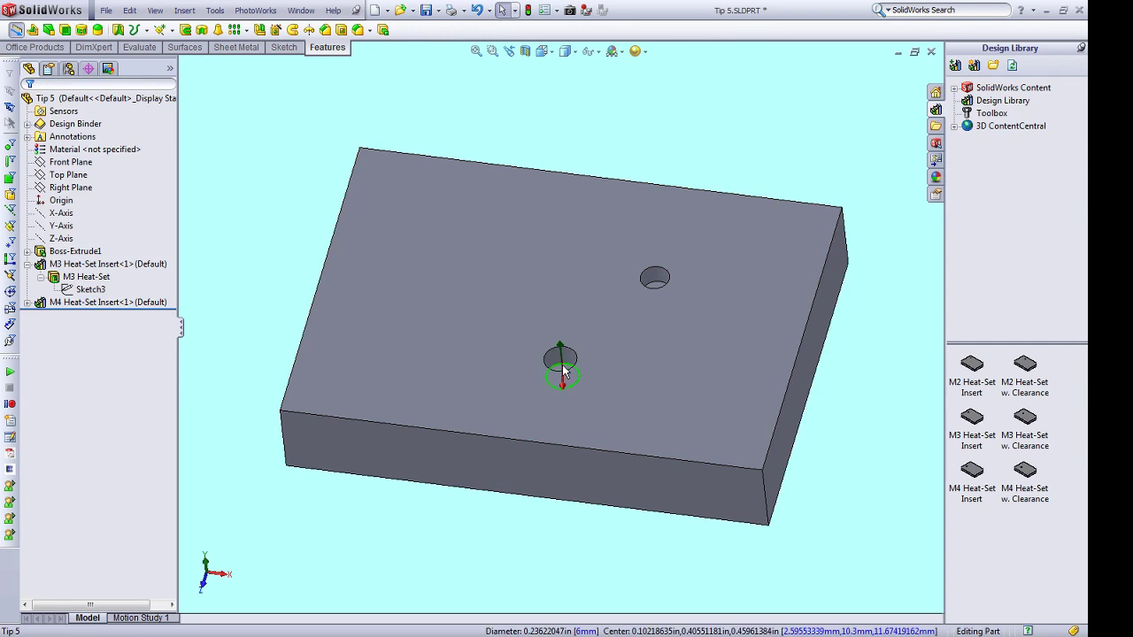
left_click(885, 408)
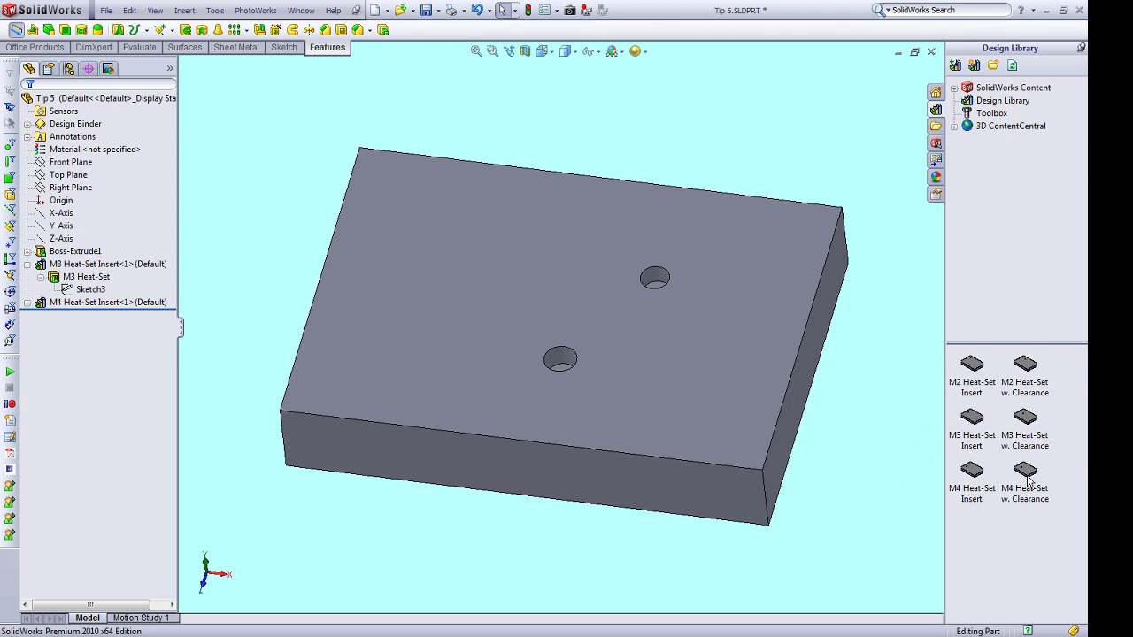
left_click_drag(1025, 470, 699, 376)
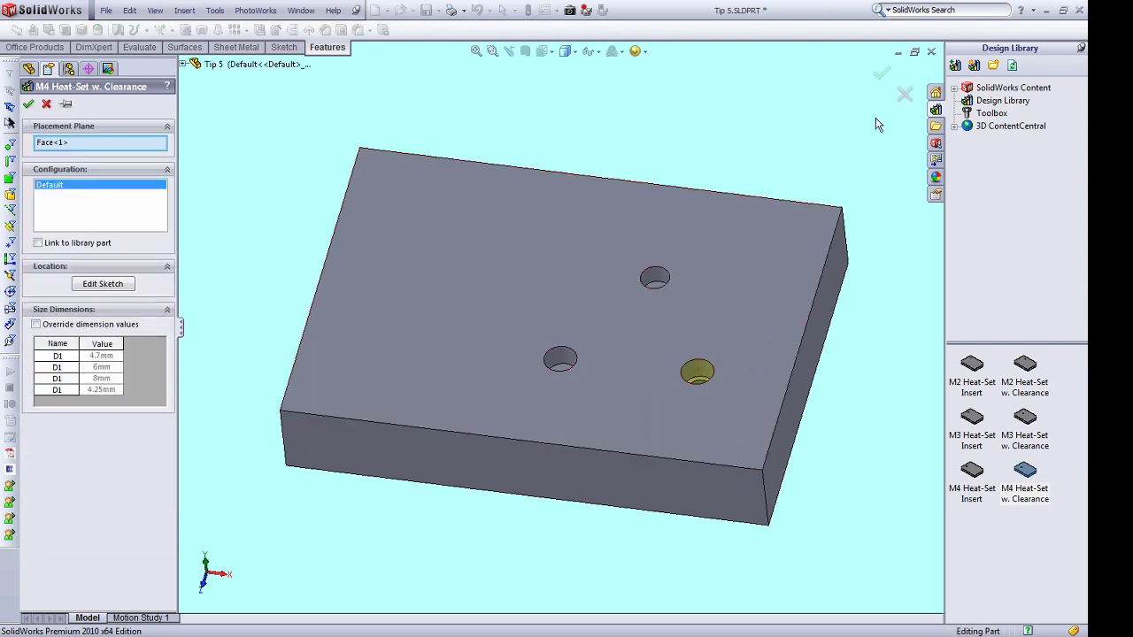
Confirm the M4 Heat-Set w. Clearance pocket at the block's front-right
left_click(885, 79)
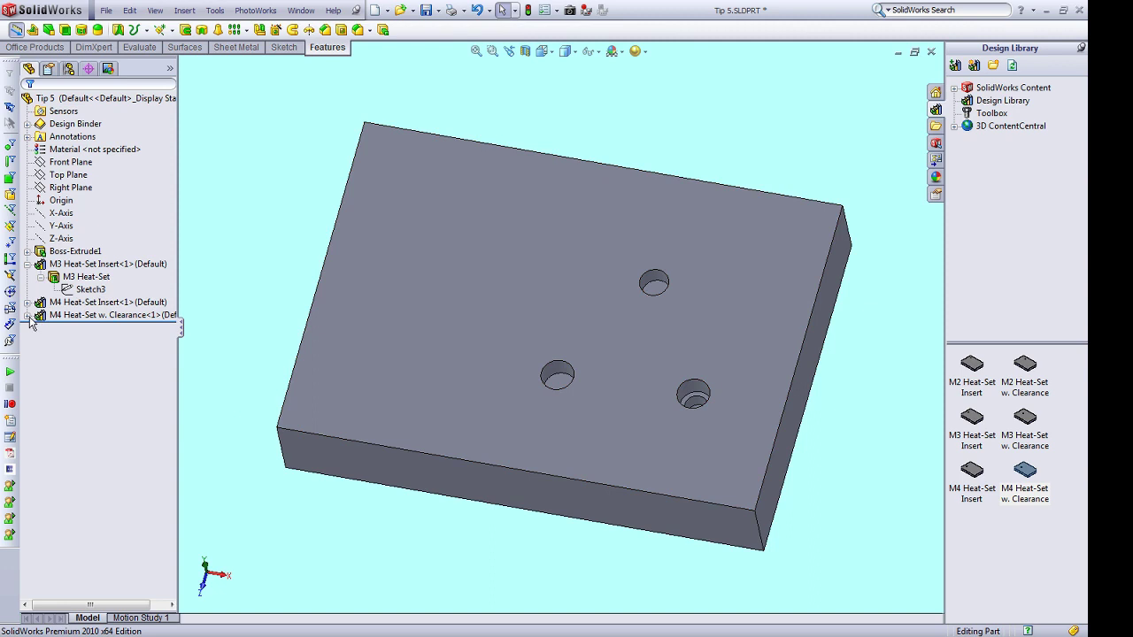
Open and exit the M3 pocket's Sketch3, then expand M4 Heat-Set w. Clearance into its two cuts
left_click(77, 292)
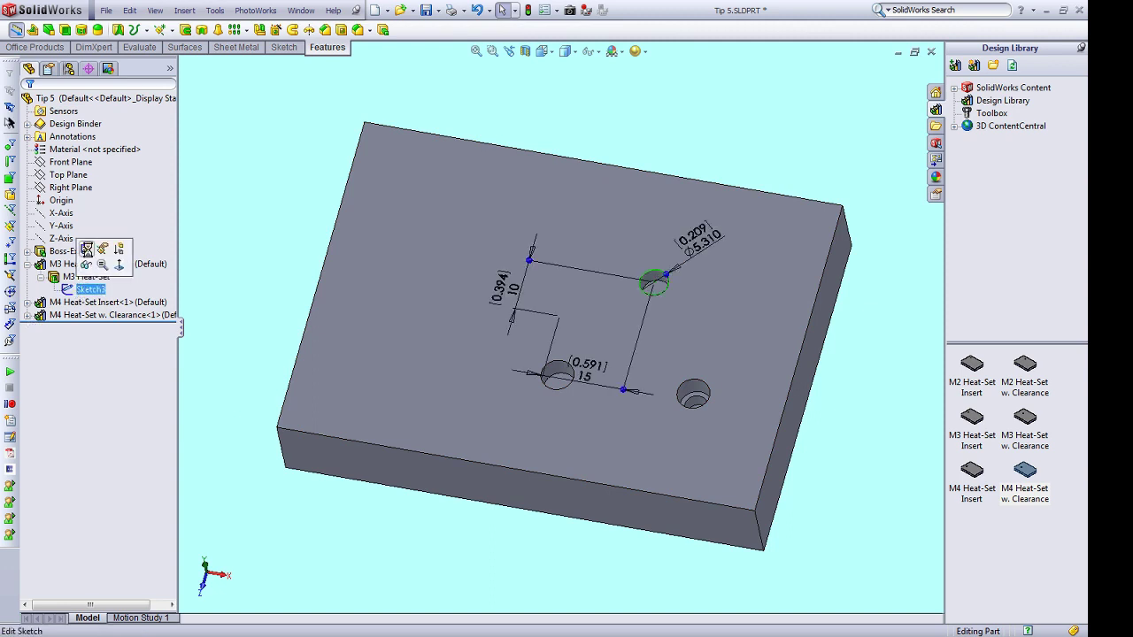
left_click(89, 253)
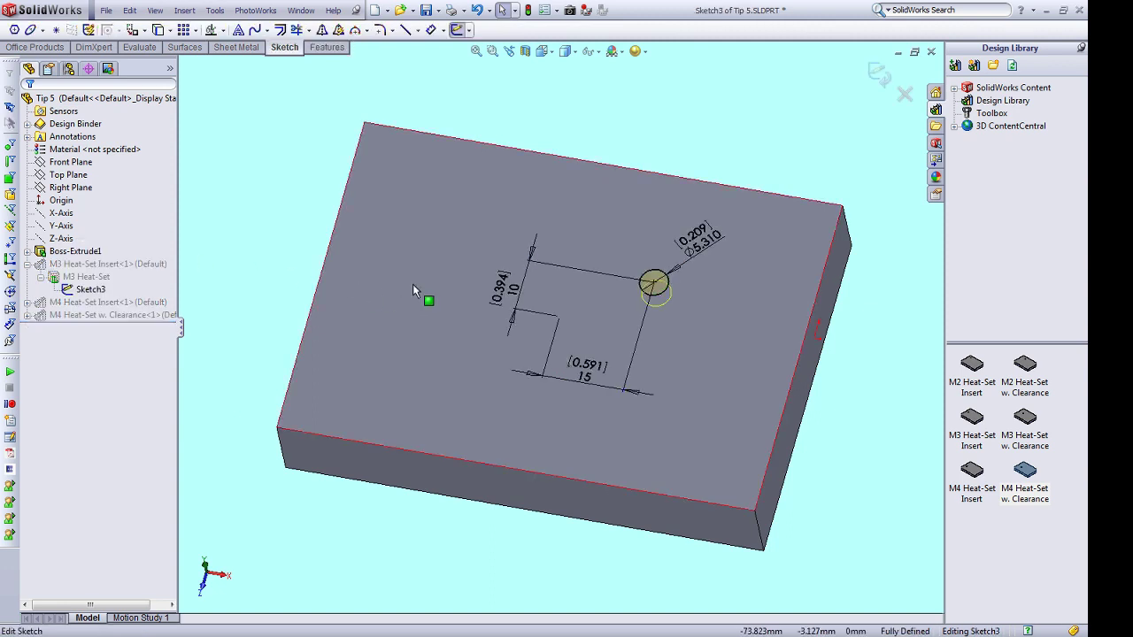
left_click(879, 77)
left_click(28, 315)
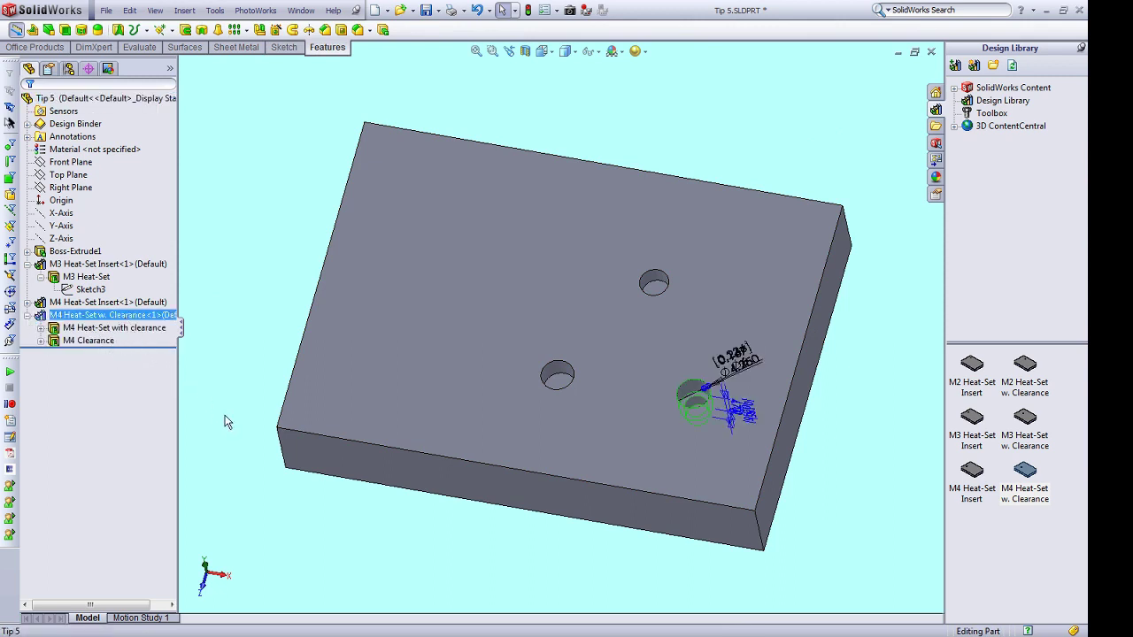
left_click(882, 440)
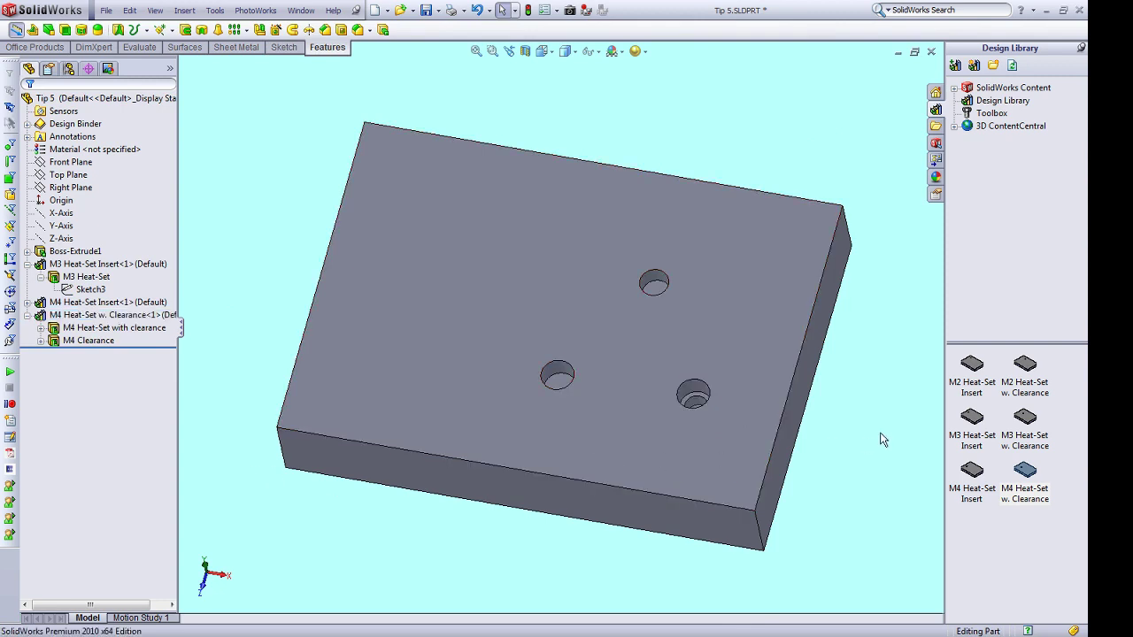